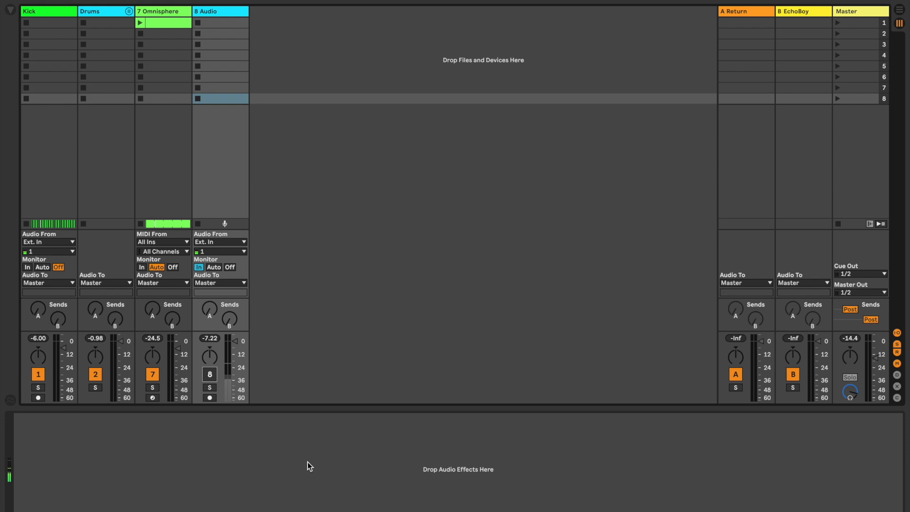
# Step: Show the Arrangement View, play the song and solo the Kick track to hear it alone
pyautogui.press('Tab')
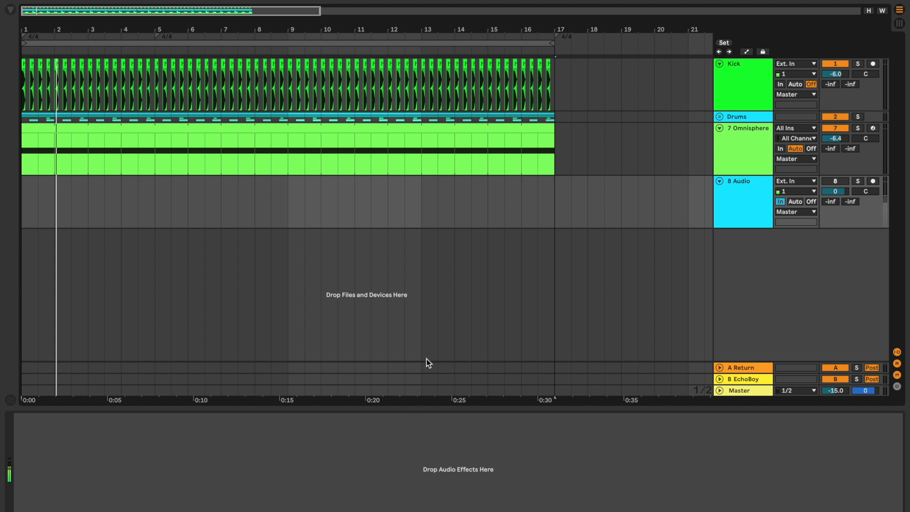
pyautogui.press('space')
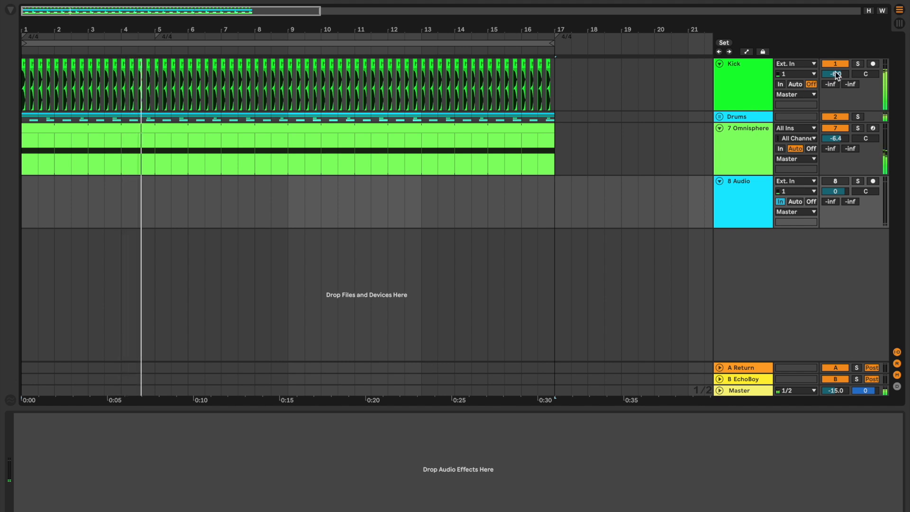
pyautogui.click(858, 64)
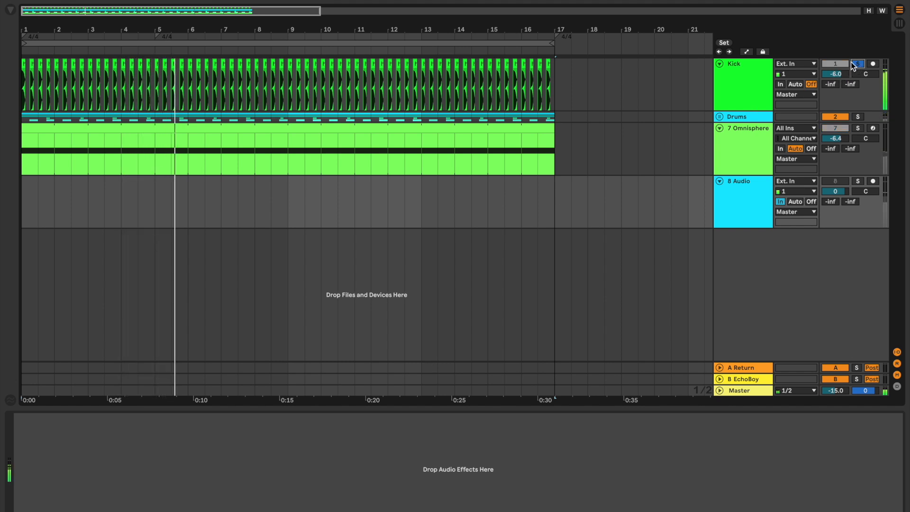
# Step: Unfold the Drums group and audition the Hi Hat Loop, Loop, Extra Hi Hat and Clap tracks by soloing each in turn
pyautogui.click(720, 117)
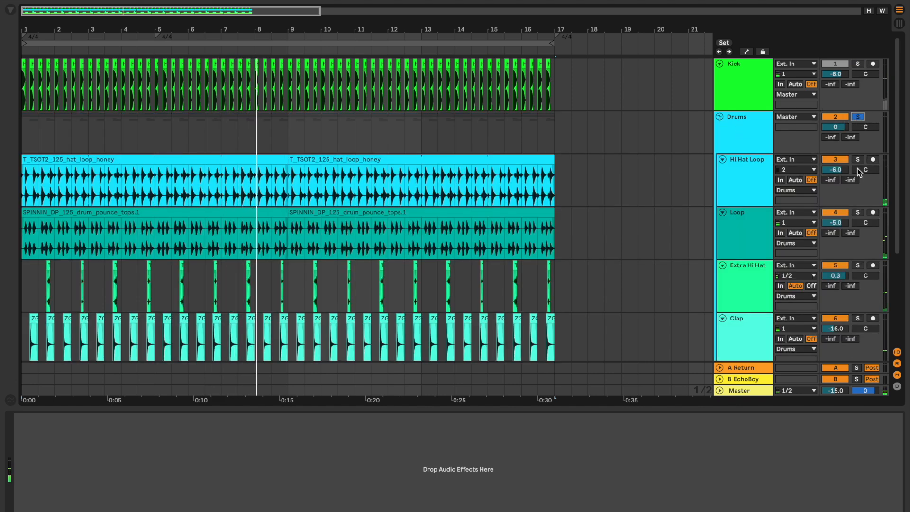
pyautogui.press('space')
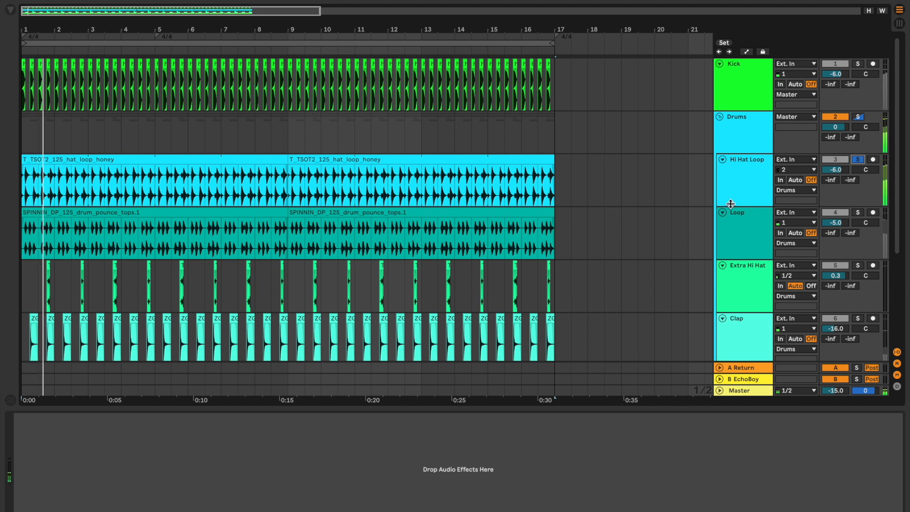
pyautogui.scroll(-1, 756, 177)
pyautogui.click(858, 194)
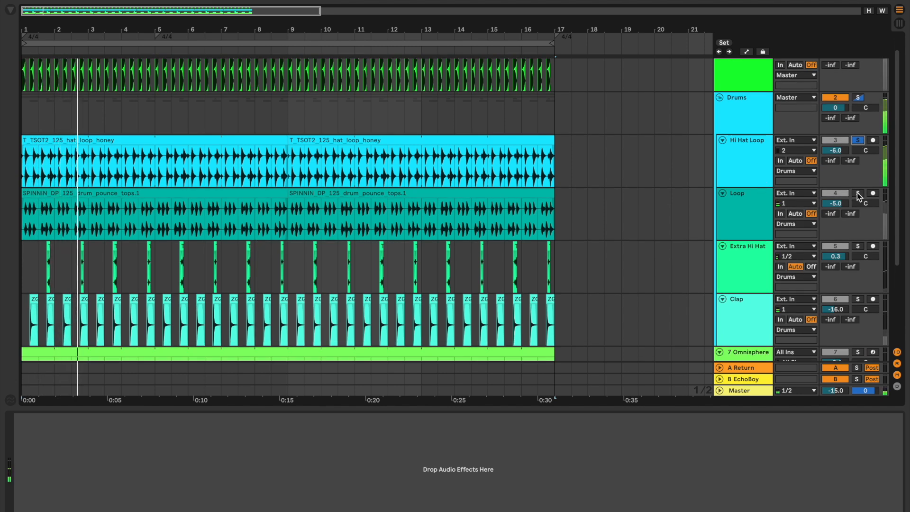
pyautogui.scroll(-1, 858, 197)
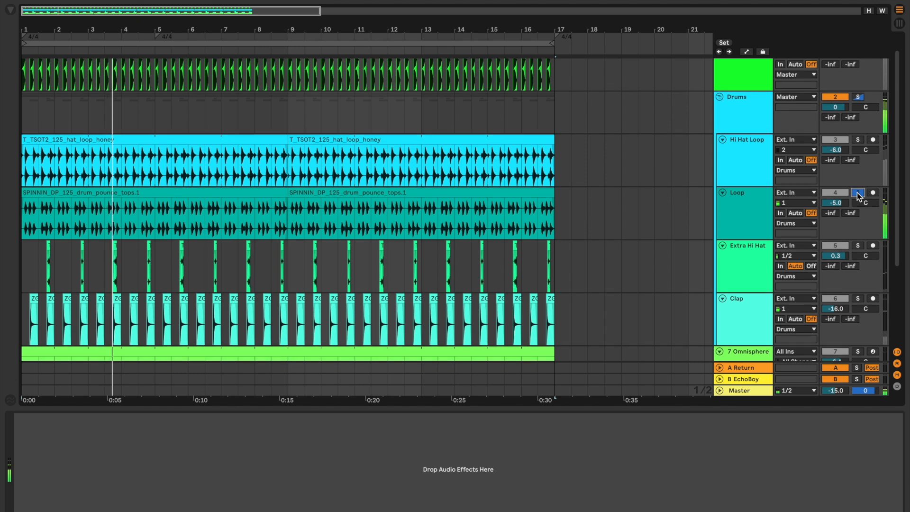
pyautogui.scroll(-1, 858, 197)
pyautogui.scroll(-1, 857, 200)
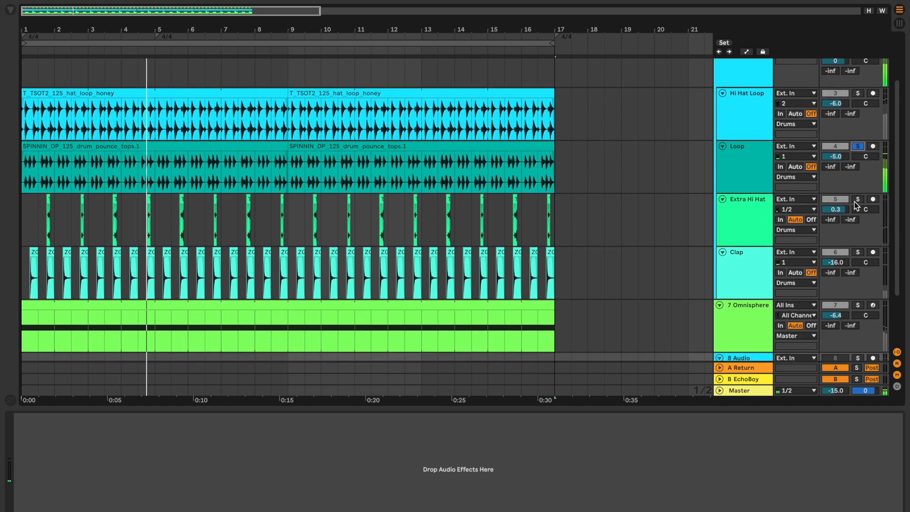
pyautogui.click(857, 199)
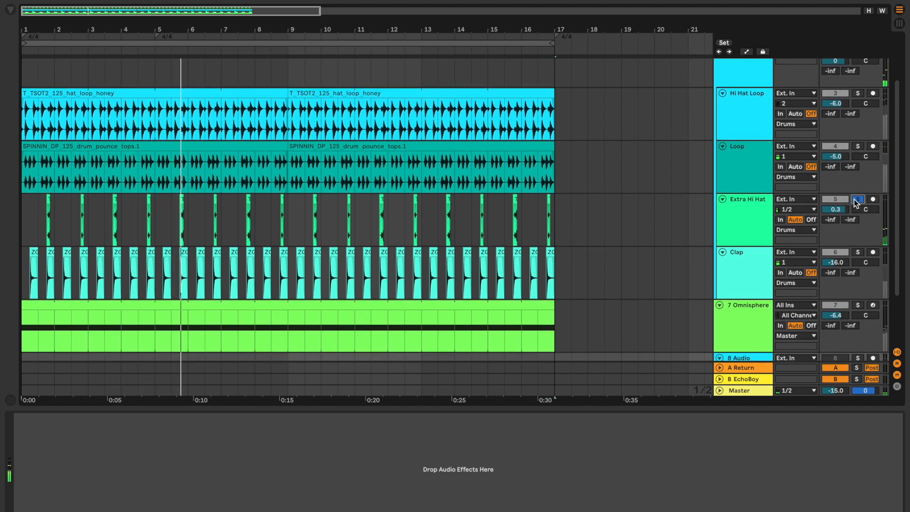
pyautogui.click(859, 252)
pyautogui.press('space')
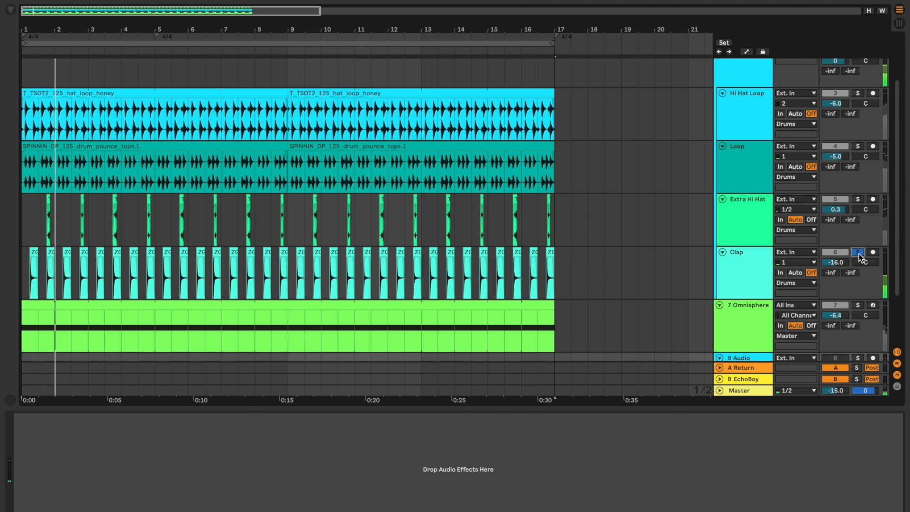
# Step: Solo the whole Drums group and restart playback to hear all drum tracks together
pyautogui.scroll(3, 860, 257)
pyautogui.click(858, 117)
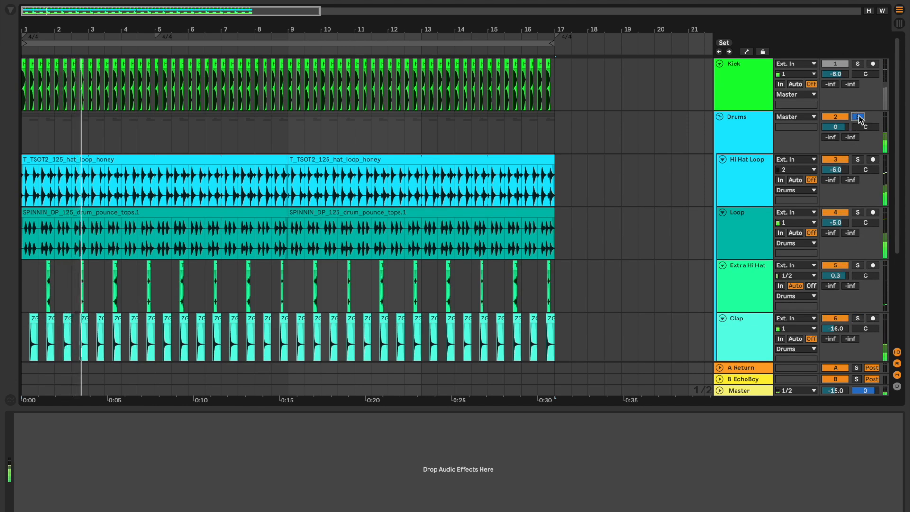
pyautogui.press('space')
pyautogui.press('space')
# Step: Show the Drums group's effect chain and inspect the UAD Studer A800 and UAD SPL TwinTube plug-ins, closing each window
pyautogui.click(755, 136)
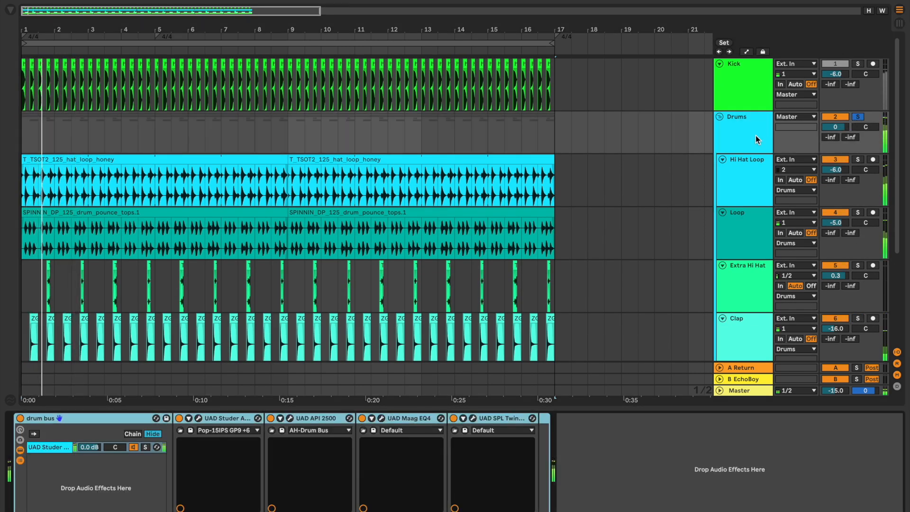
pyautogui.click(198, 418)
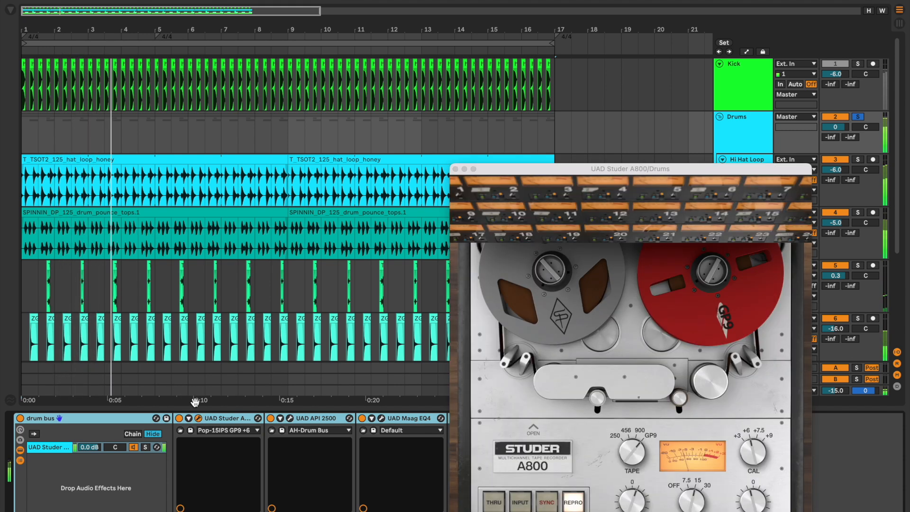
pyautogui.moveTo(518, 168); pyautogui.dragTo(513, 144)
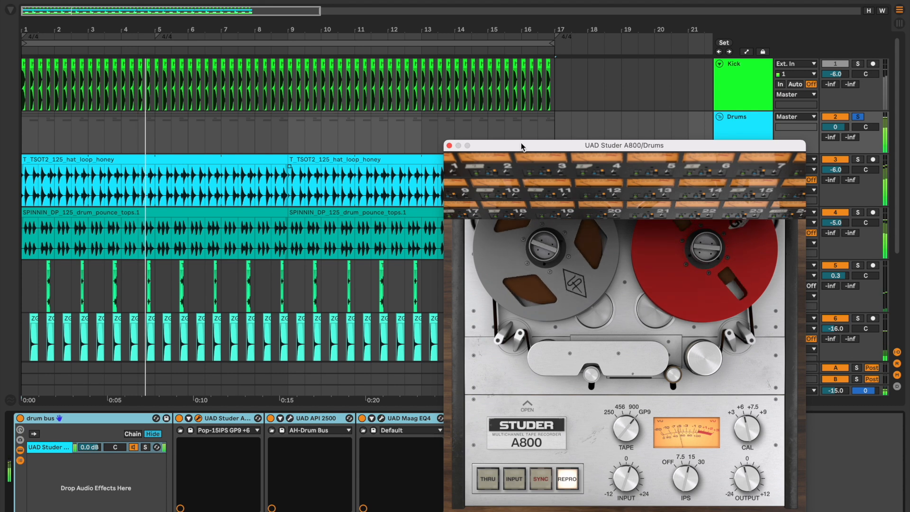
pyautogui.click(448, 145)
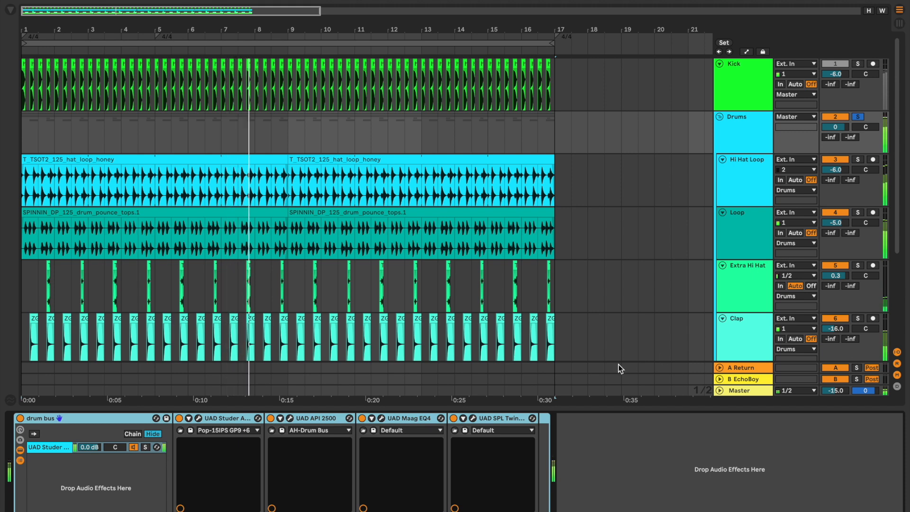
pyautogui.click(473, 419)
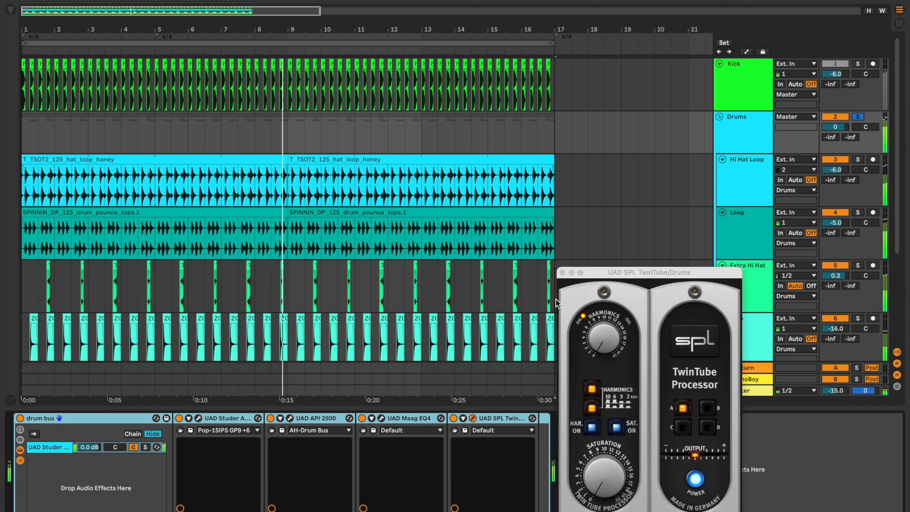
pyautogui.click(563, 272)
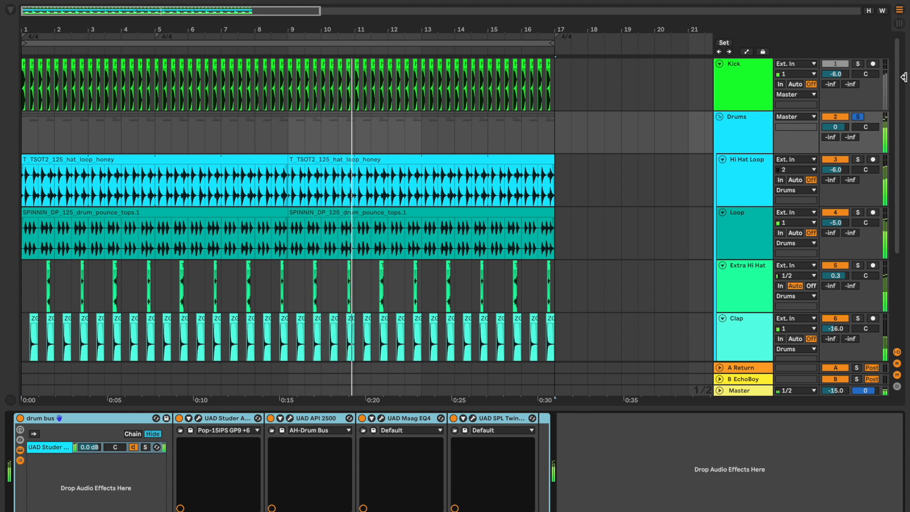
# Step: Inspect the Omnisphere instrument on the 7 Omnisphere track while the song plays, and close its window
pyautogui.scroll(-5, 777, 246)
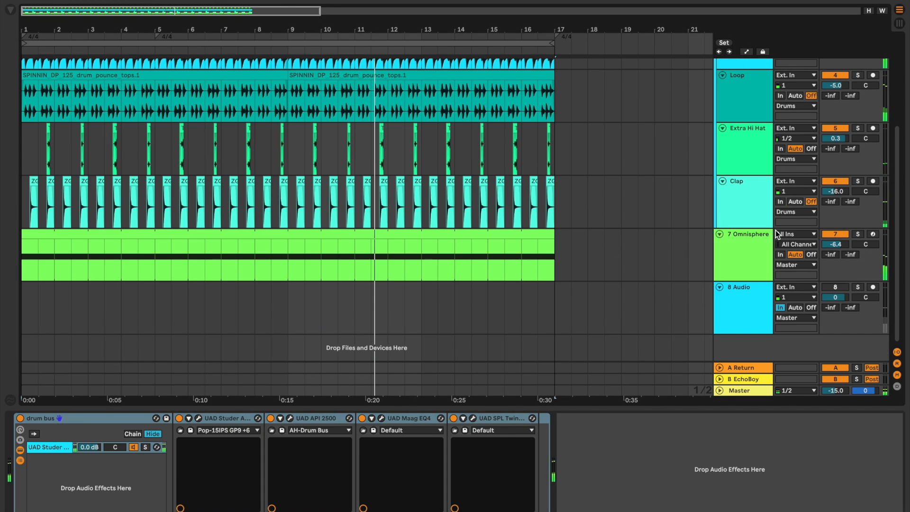
pyautogui.click(730, 258)
pyautogui.doubleClick(757, 258)
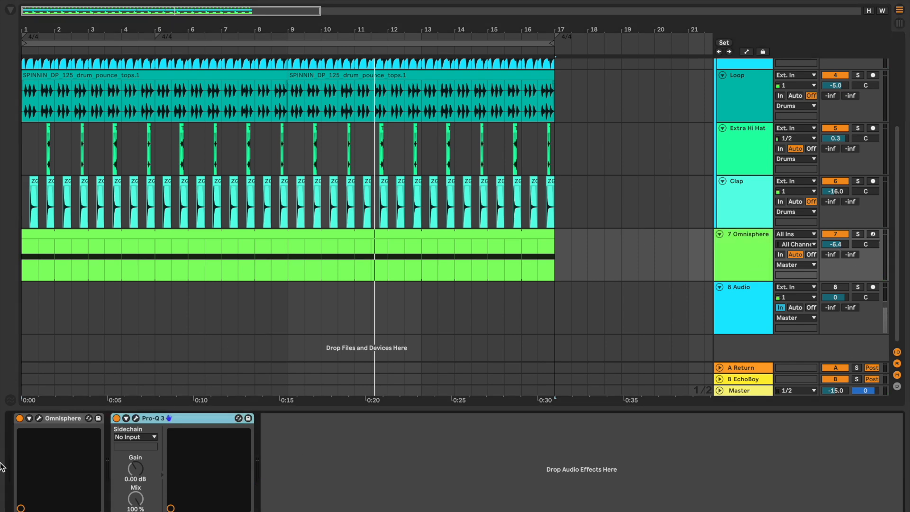
pyautogui.click(38, 419)
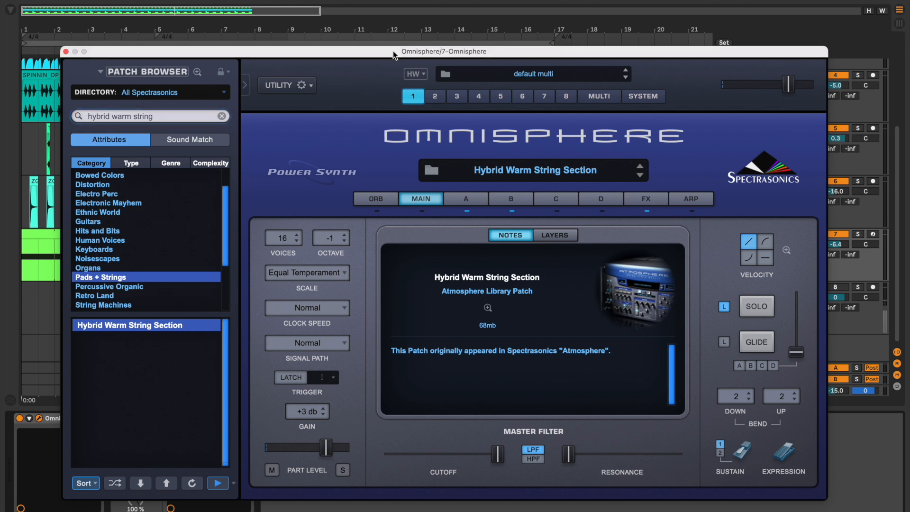
pyautogui.moveTo(393, 50); pyautogui.dragTo(386, 38)
pyautogui.press('space')
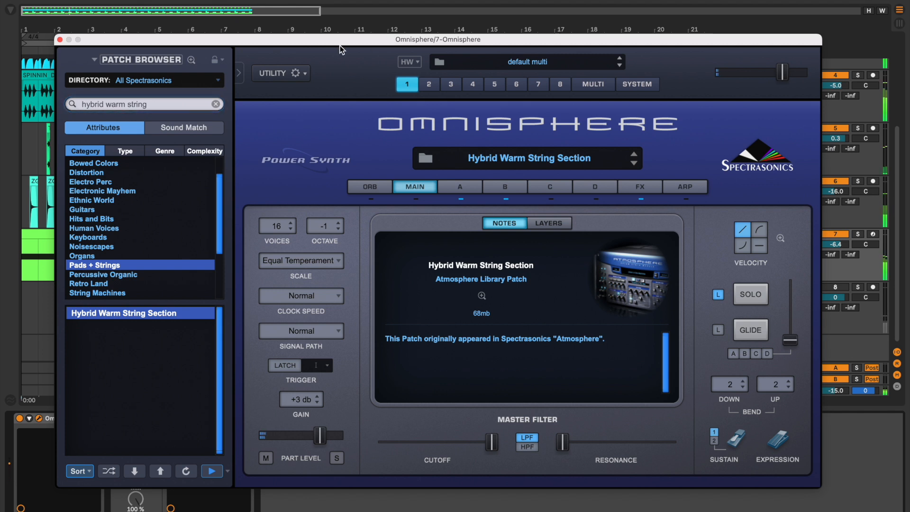
pyautogui.click(60, 39)
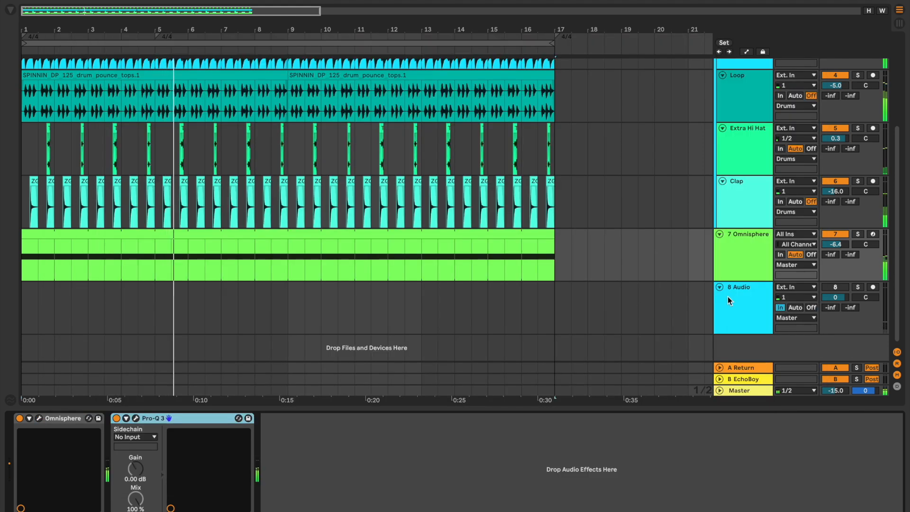
# Step: Insert a MIDI track below 7 Omnisphere and load the VST3 plug-in Captain Chords Epic onto it
pyautogui.click(745, 260)
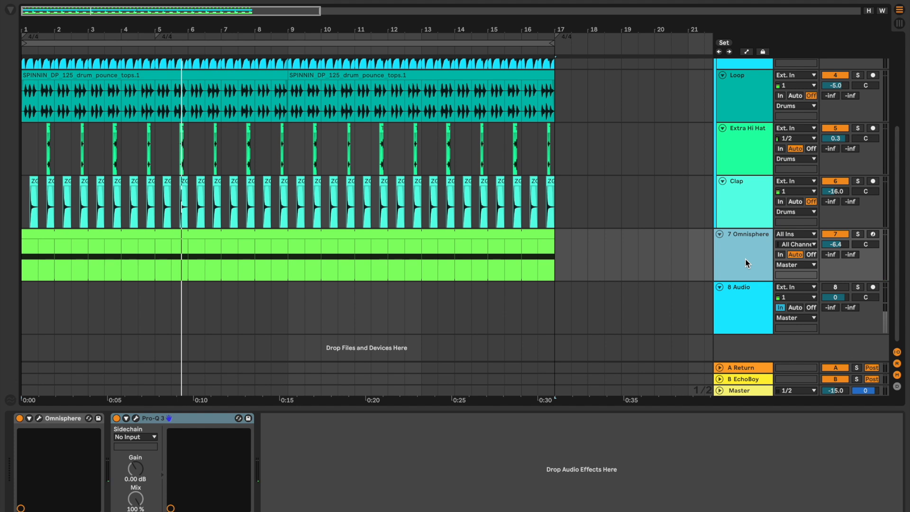
pyautogui.press('super+shift+t')
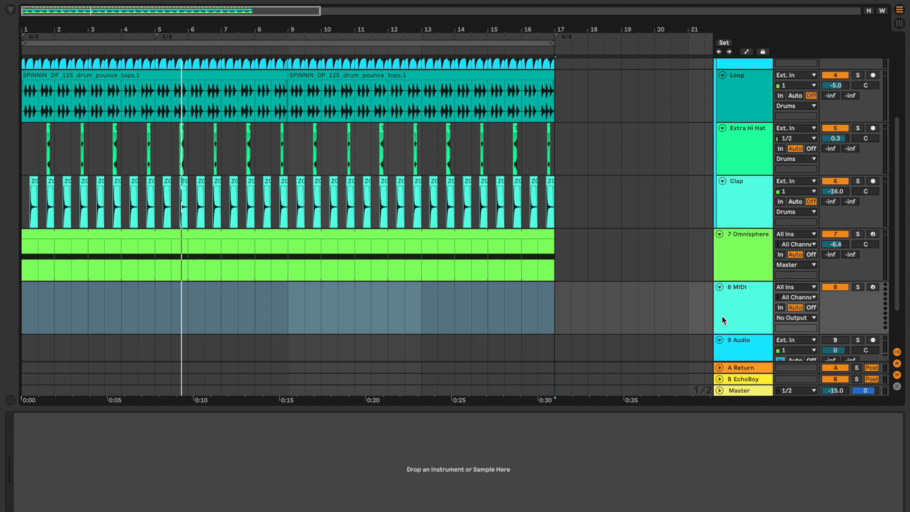
pyautogui.click(13, 11)
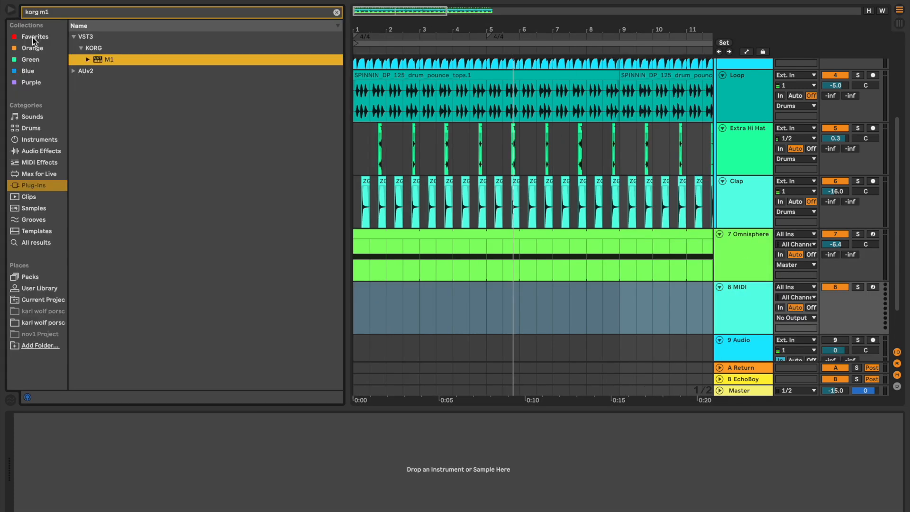
pyautogui.click(82, 16)
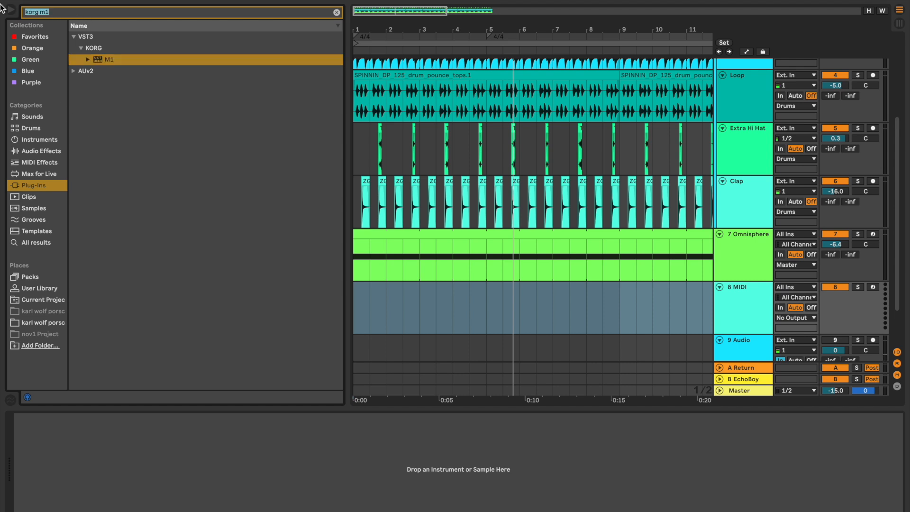
pyautogui.write('captain chords epic')
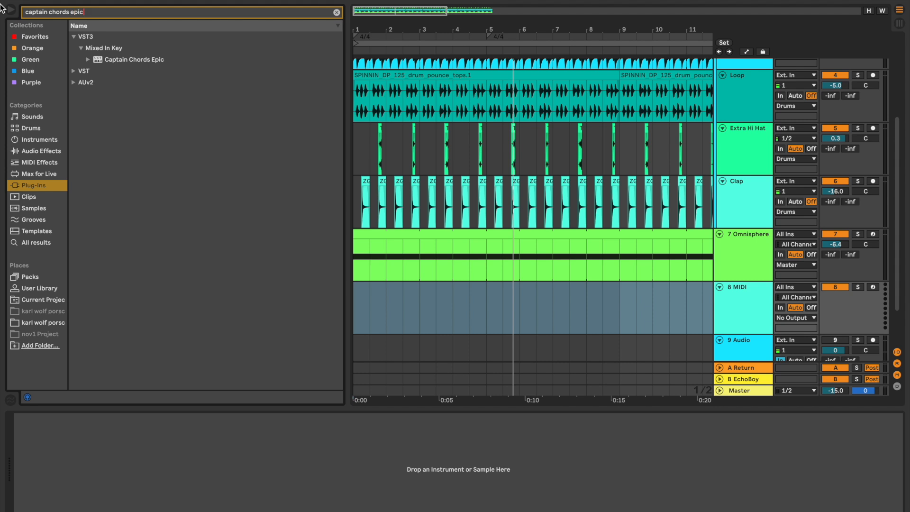
pyautogui.click(109, 60)
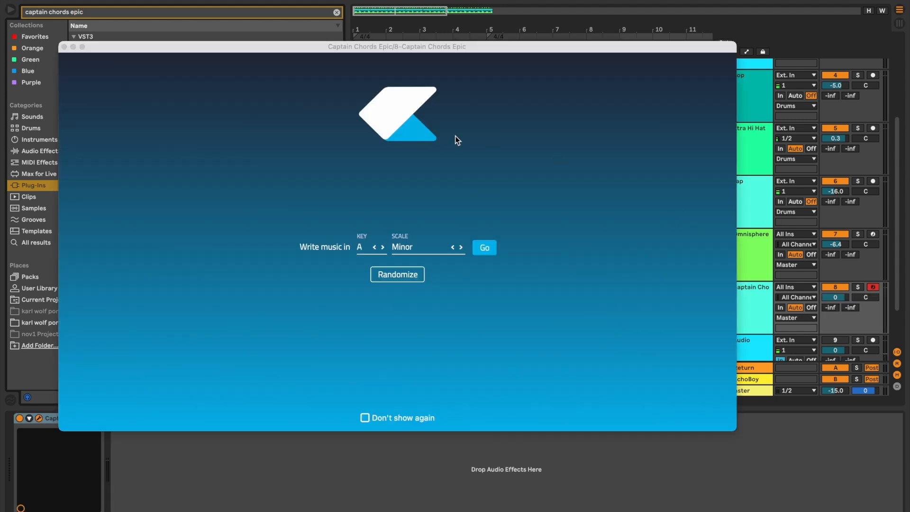
# Step: Set the Captain Chords Epic key to B and the scale to Major, and enter its main editor
pyautogui.click(362, 248)
pyautogui.click(372, 275)
pyautogui.click(417, 244)
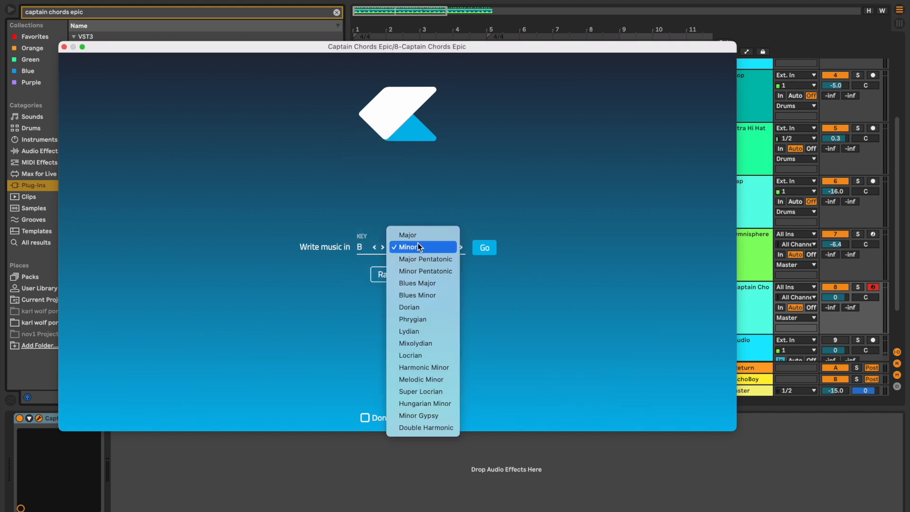
pyautogui.click(417, 234)
pyautogui.click(485, 250)
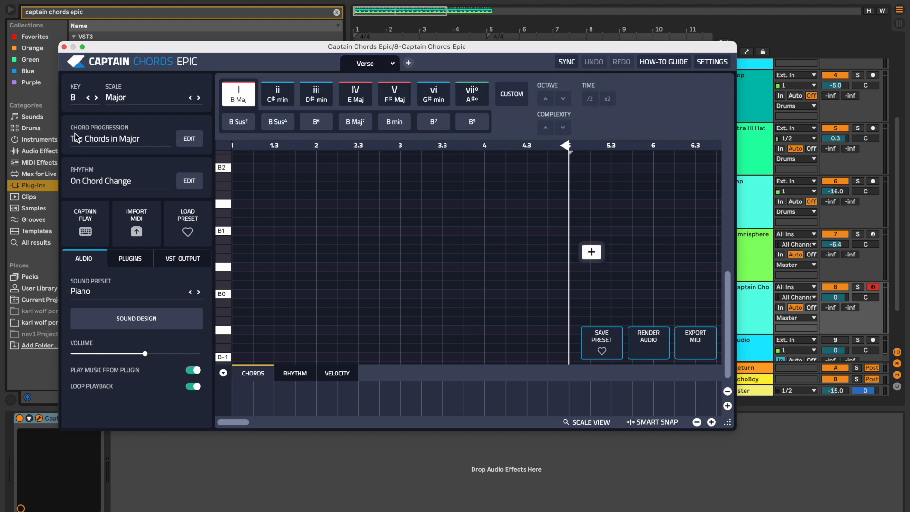
# Step: Open the chord progression settings and choose the House Music in Major progressions from the Top 20 bank
pyautogui.click(186, 144)
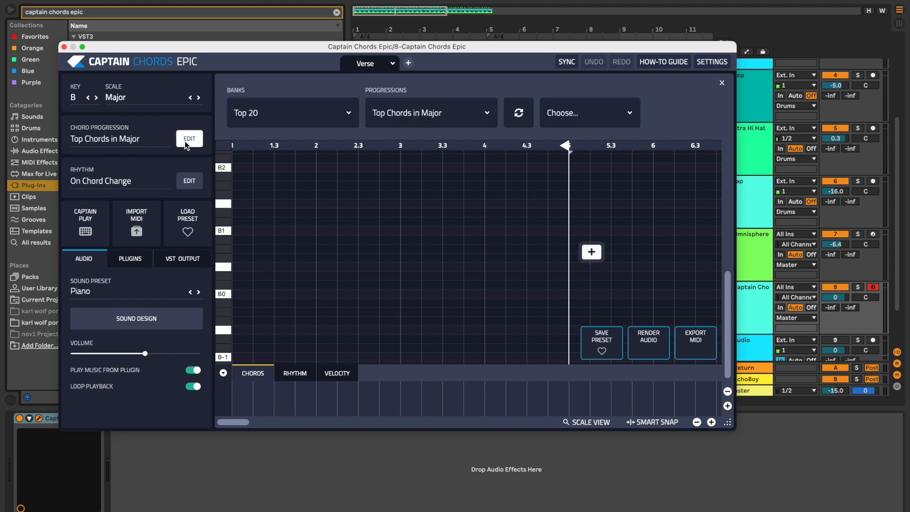
pyautogui.click(267, 115)
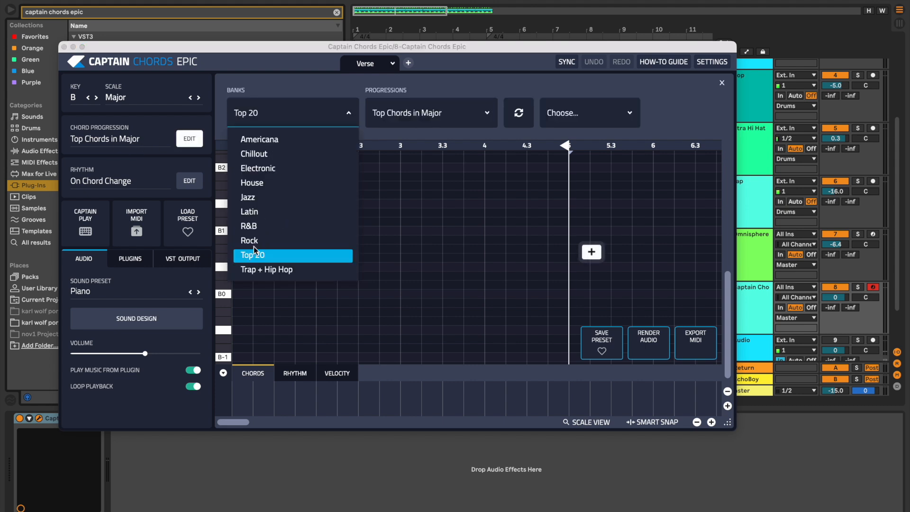
pyautogui.click(406, 111)
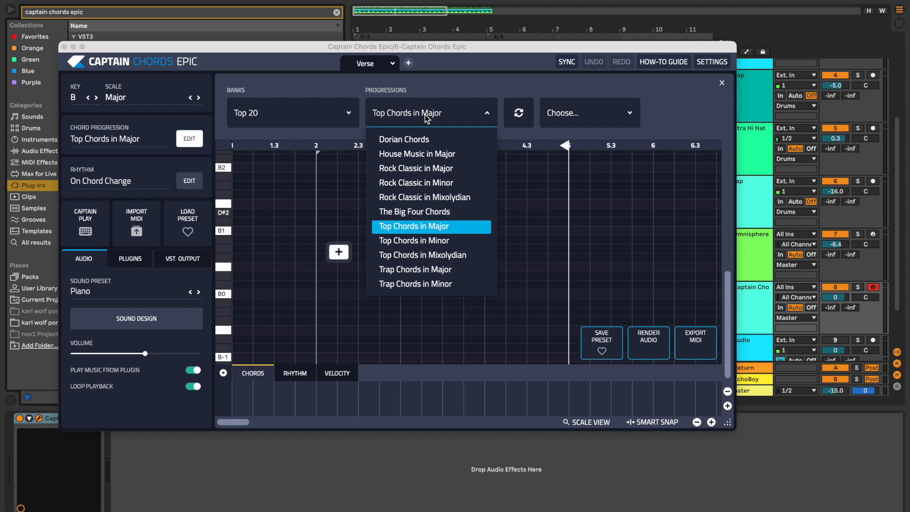
pyautogui.click(394, 155)
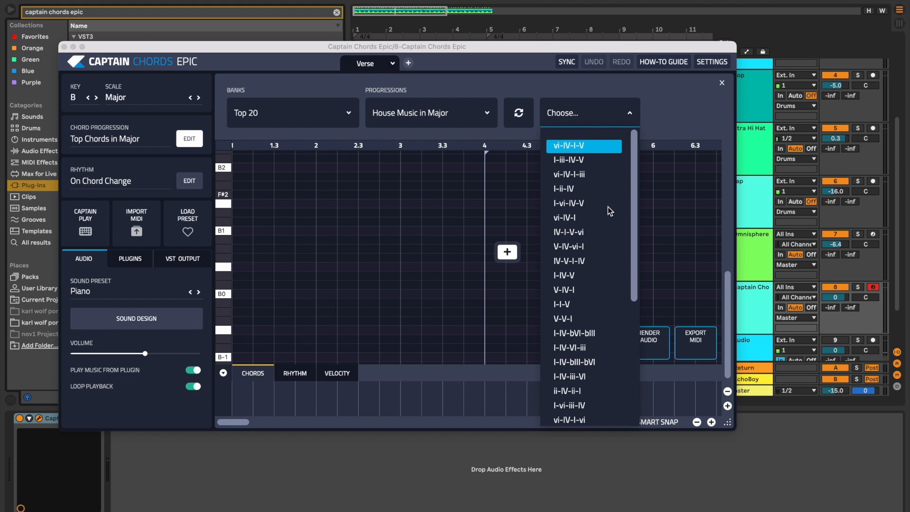
# Step: Browse the House Music in Major progressions and load the vi-I-V-ii progression
pyautogui.scroll(-3, 610, 211)
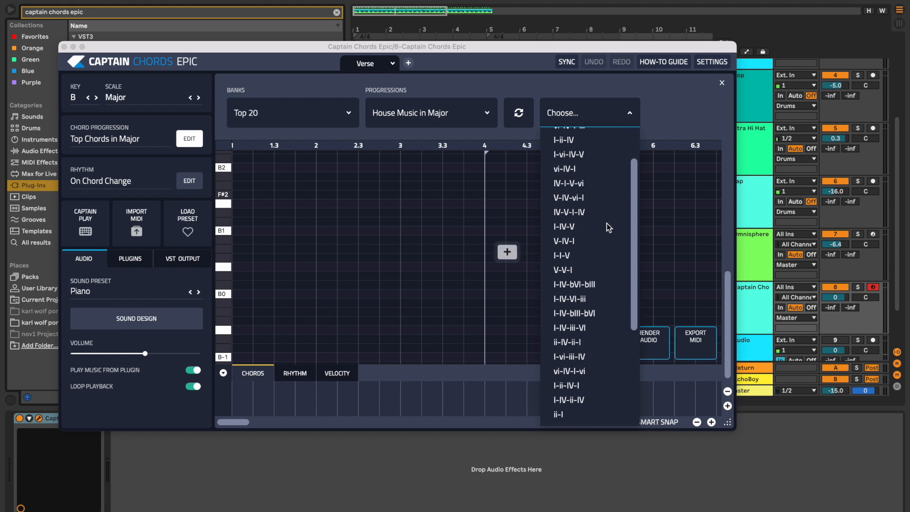
pyautogui.scroll(-5, 607, 225)
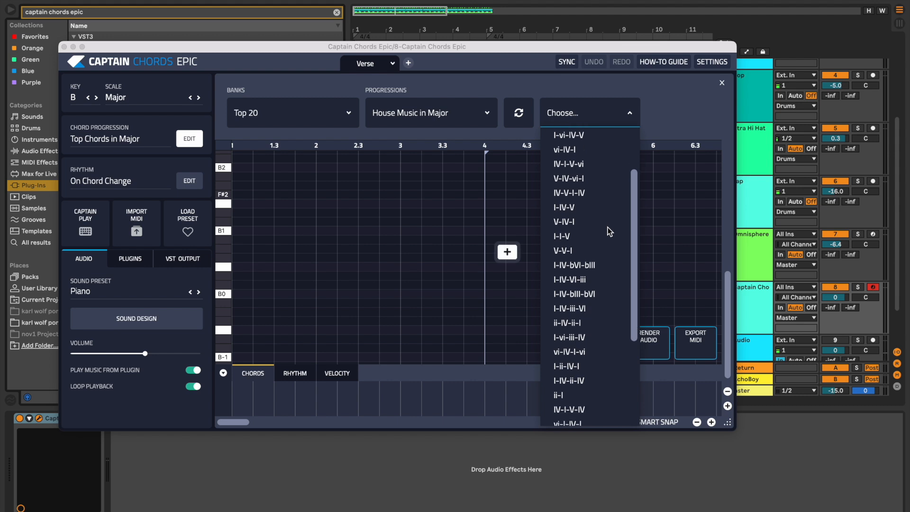
pyautogui.scroll(-5, 605, 232)
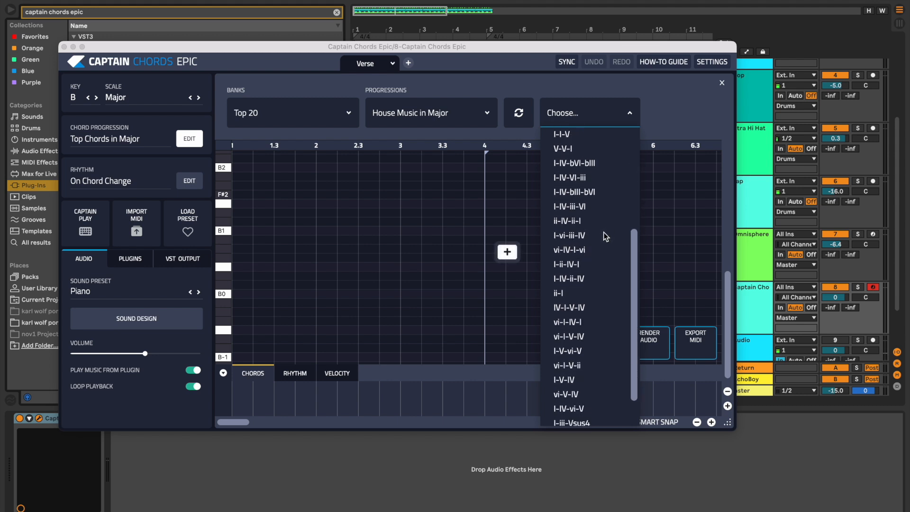
pyautogui.scroll(2, 602, 235)
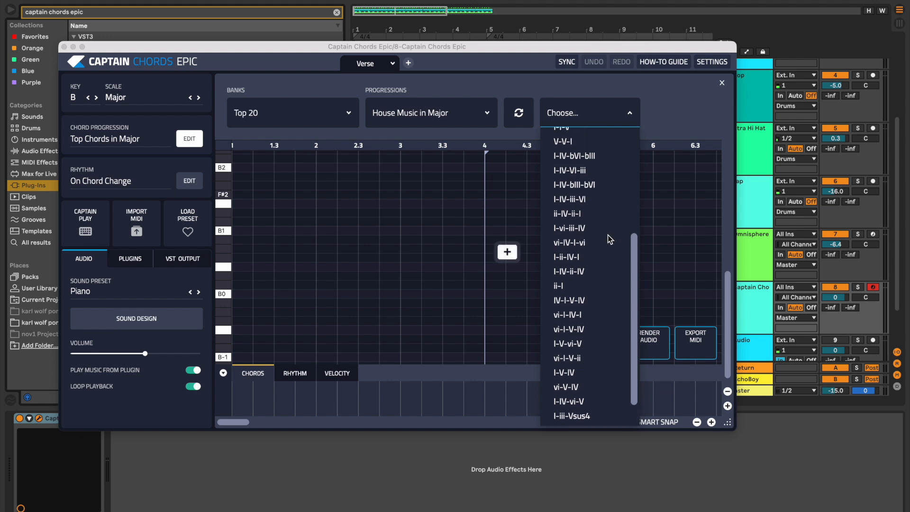
pyautogui.scroll(8, 609, 238)
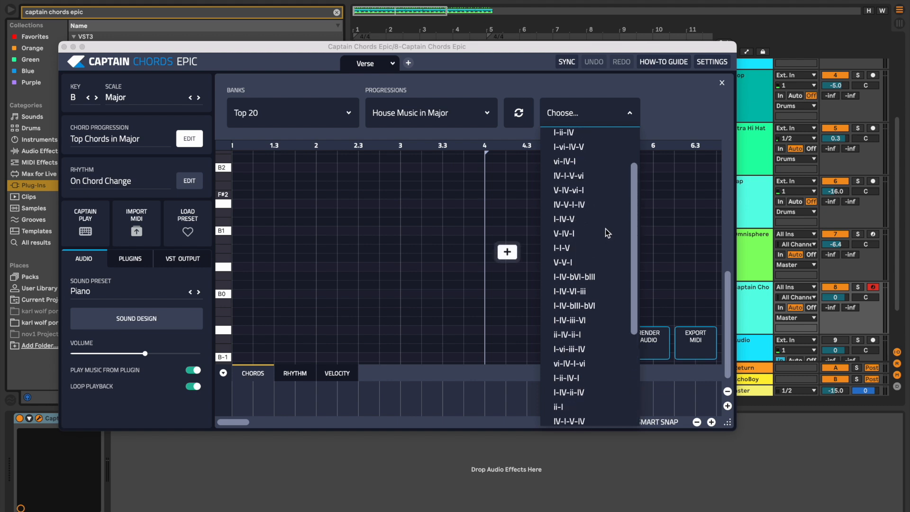
pyautogui.scroll(-3, 605, 229)
pyautogui.scroll(-5, 604, 226)
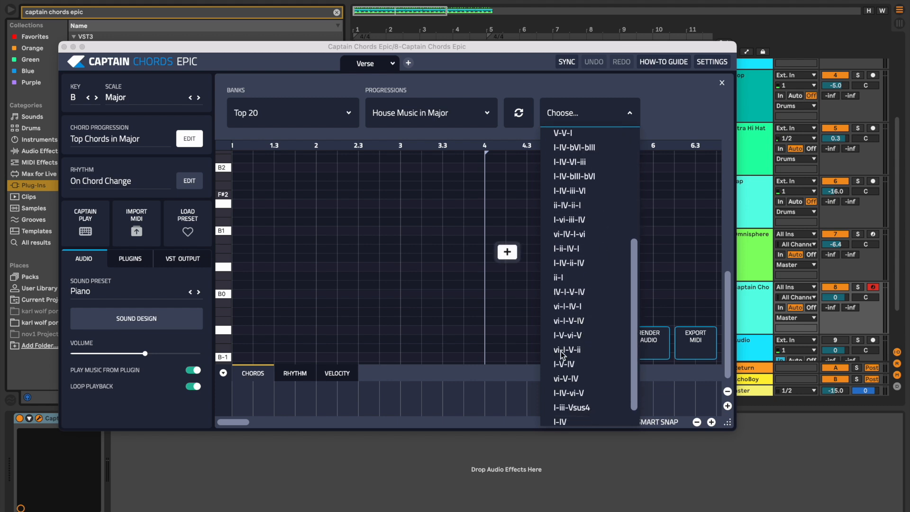
pyautogui.click(561, 353)
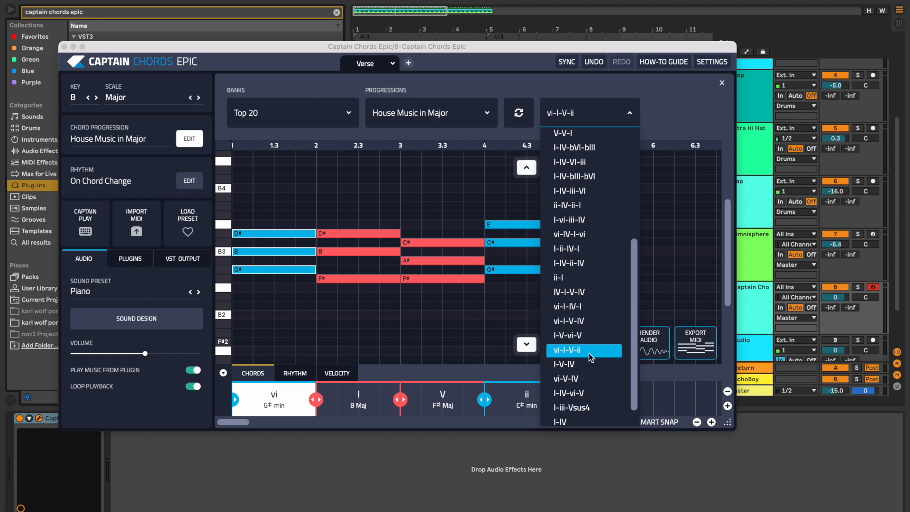
# Step: Close the progression list, solo the Captain Chords track and play the chords
pyautogui.click(693, 116)
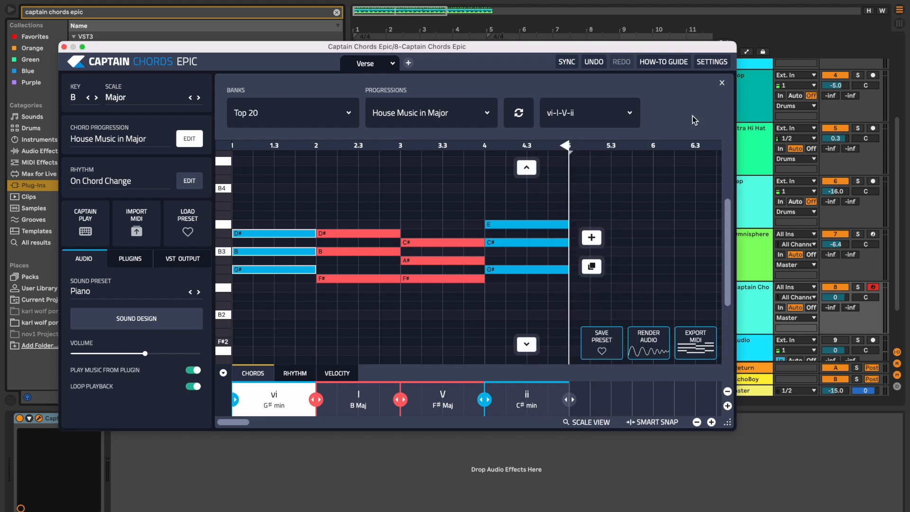
pyautogui.click(859, 286)
pyautogui.press('space')
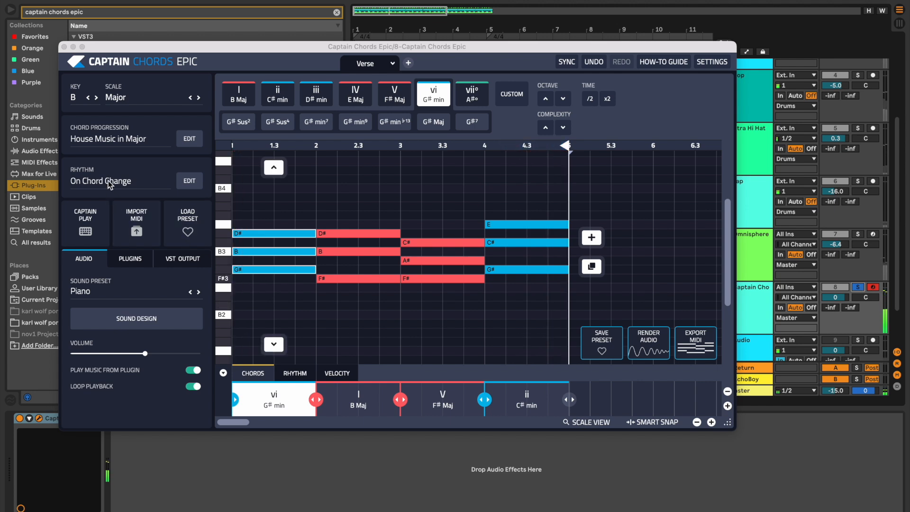
# Step: Edit the rhythm and filter the available patterns by genre to the House / Deep House bank
pyautogui.click(181, 183)
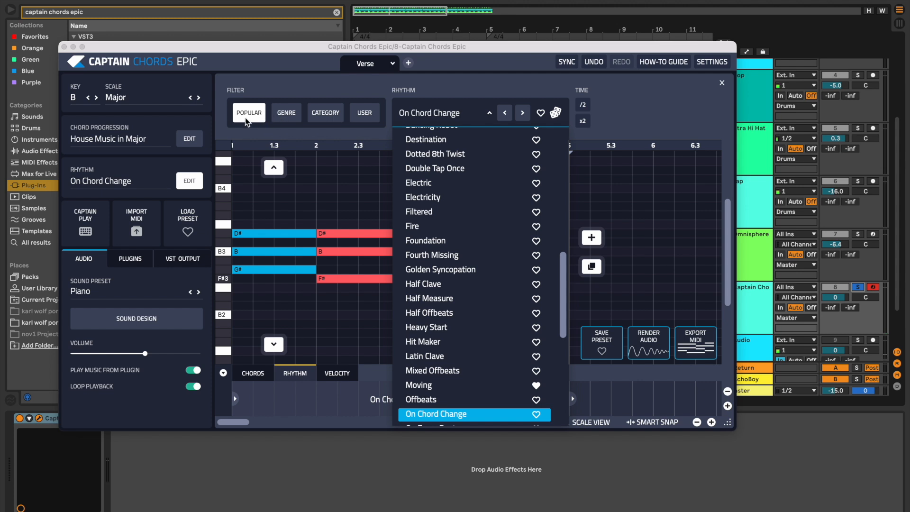
pyautogui.click(281, 121)
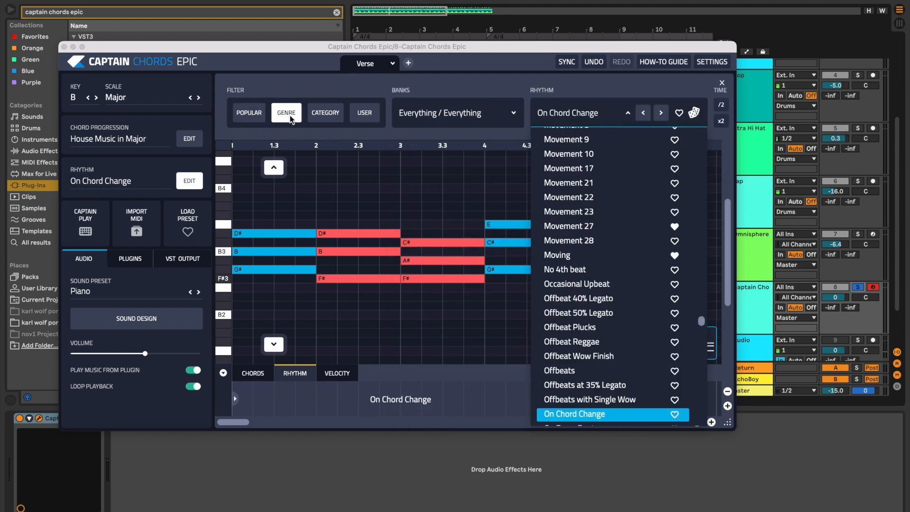
pyautogui.click(444, 113)
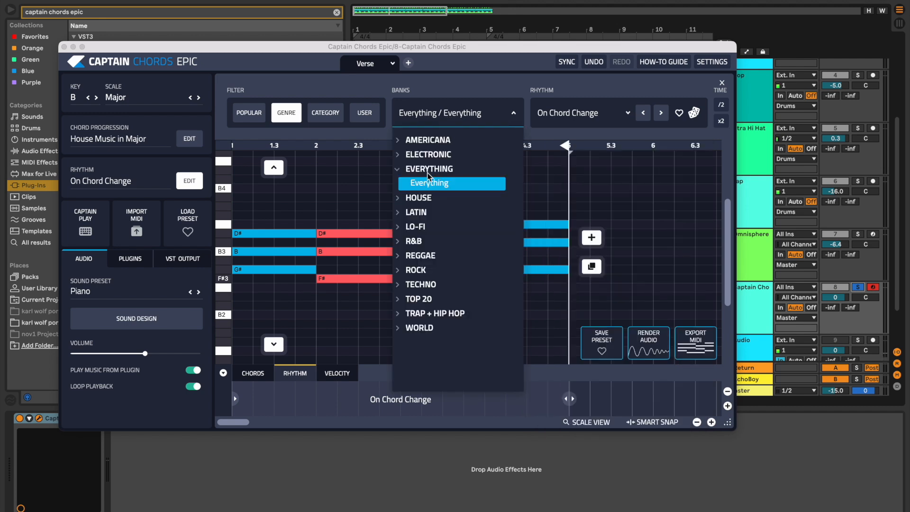
pyautogui.click(398, 199)
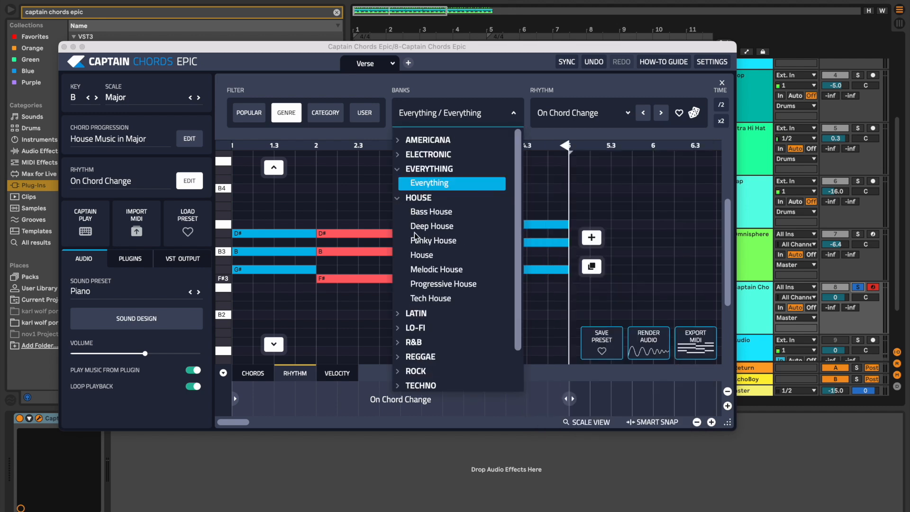
pyautogui.click(417, 226)
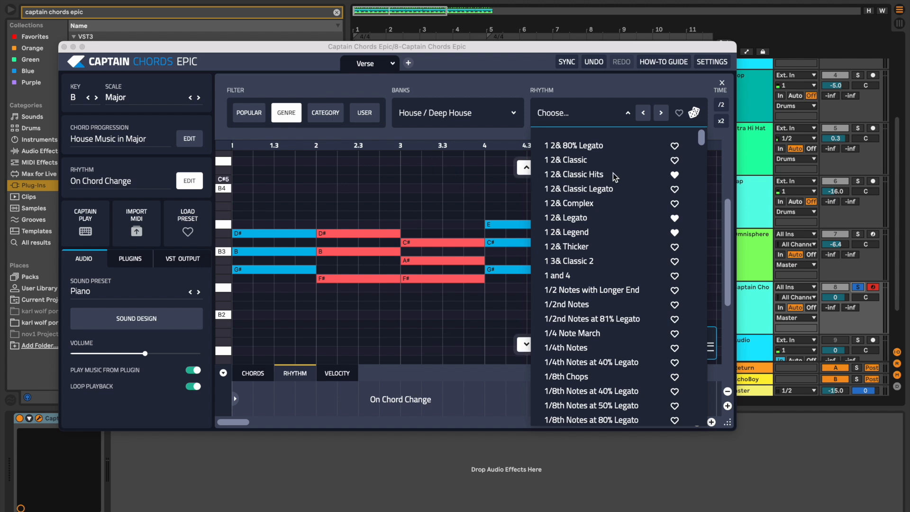
# Step: Audition the 1 2& Classic Hits and 1 2& Legato rhythms on the progression
pyautogui.click(588, 176)
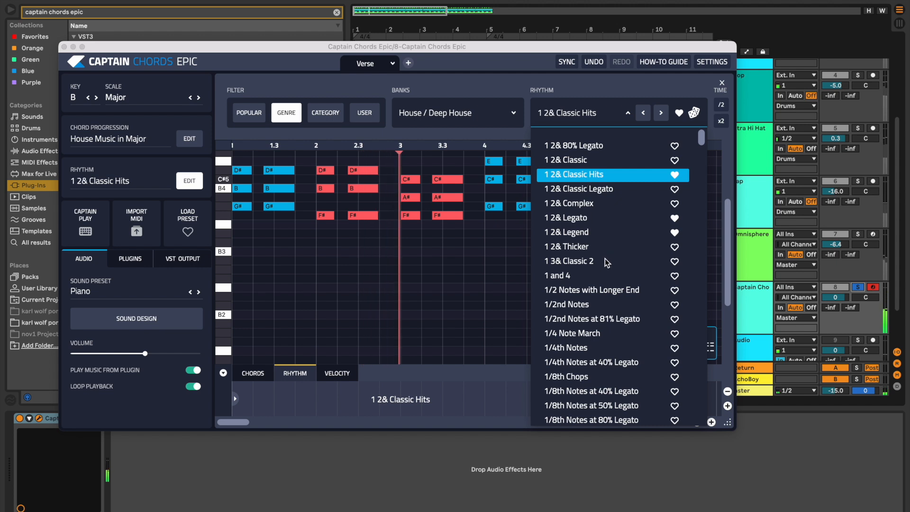
pyautogui.click(590, 220)
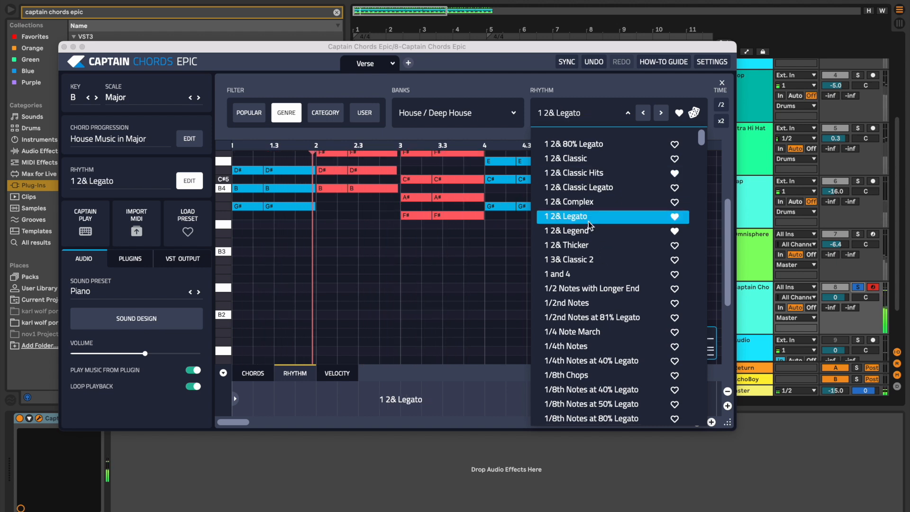
# Step: Set the chord rhythm to Clave Inspired Chops from the Deep House patterns and close the rhythm list
pyautogui.scroll(-3, 589, 222)
pyautogui.scroll(-7, 590, 224)
pyautogui.scroll(-10, 593, 223)
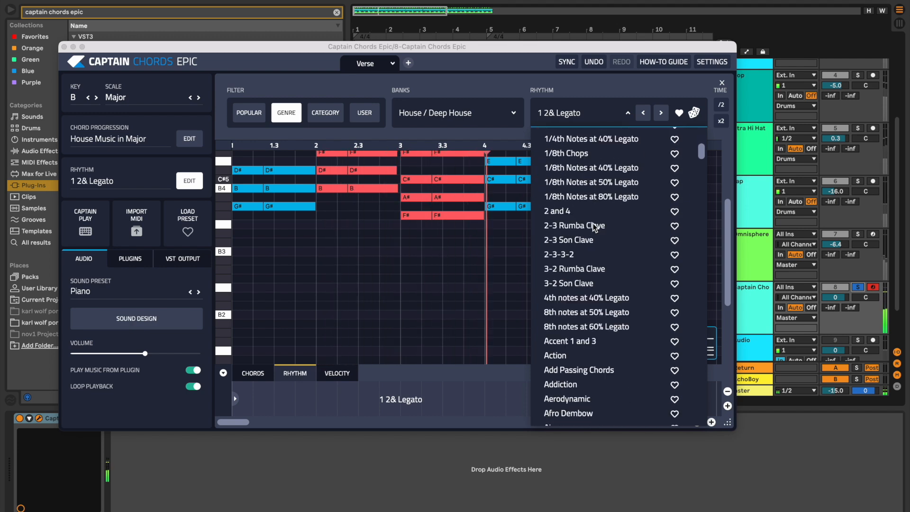
pyautogui.scroll(-9, 595, 230)
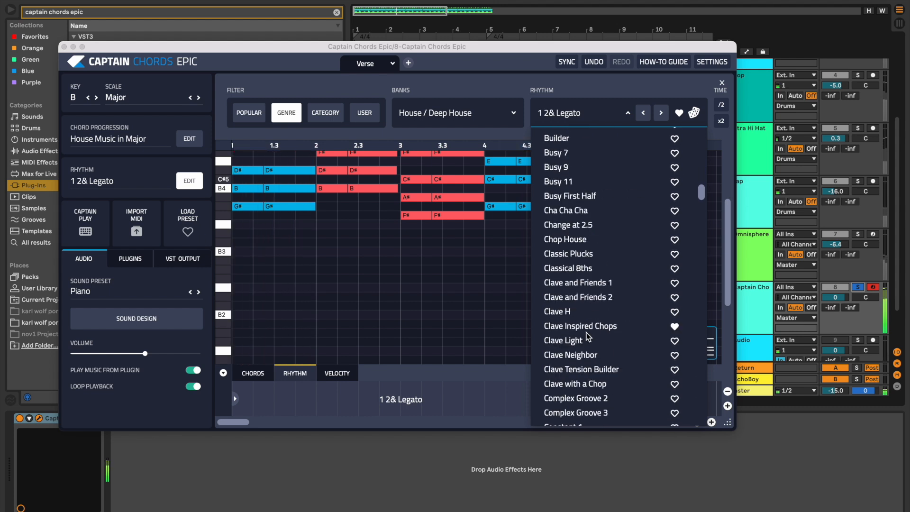
pyautogui.click(556, 327)
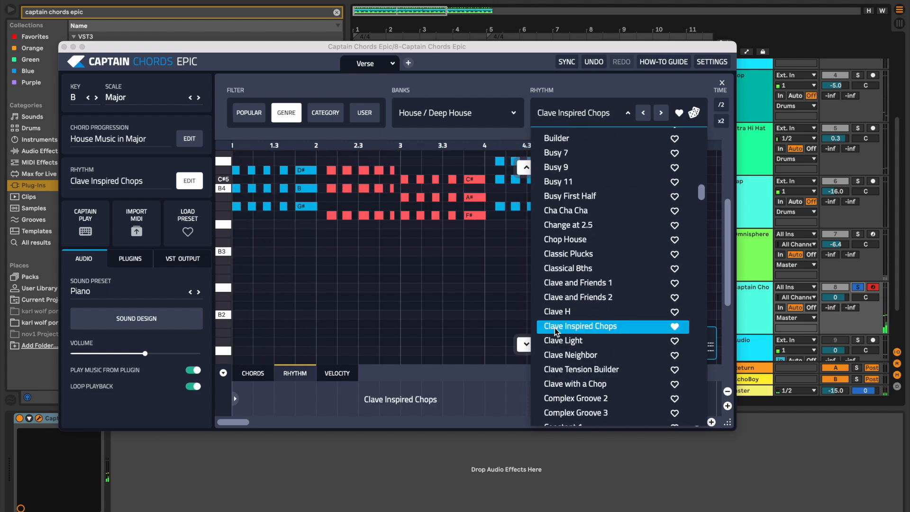
pyautogui.click(477, 84)
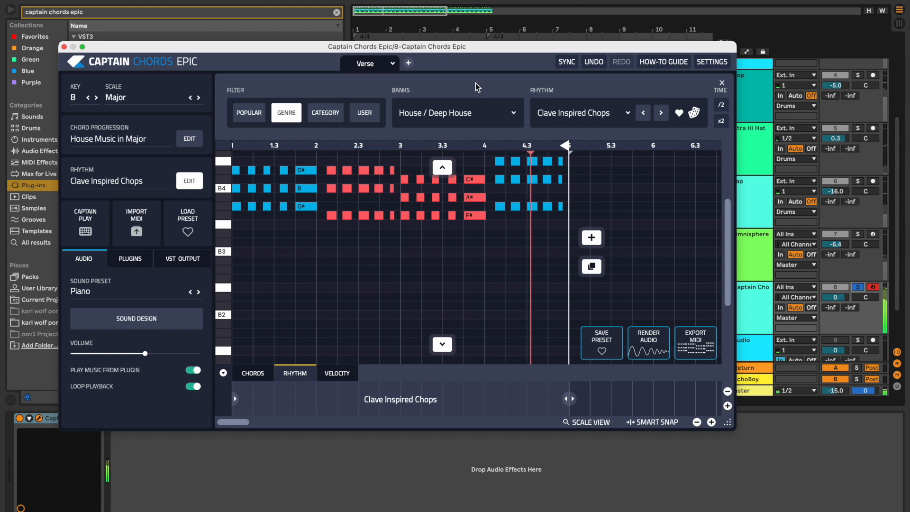
# Step: Export the chords as a MIDI clip onto track 8 at bar 1, accepting the tempo and time signature import
pyautogui.moveTo(492, 46); pyautogui.dragTo(412, 136)
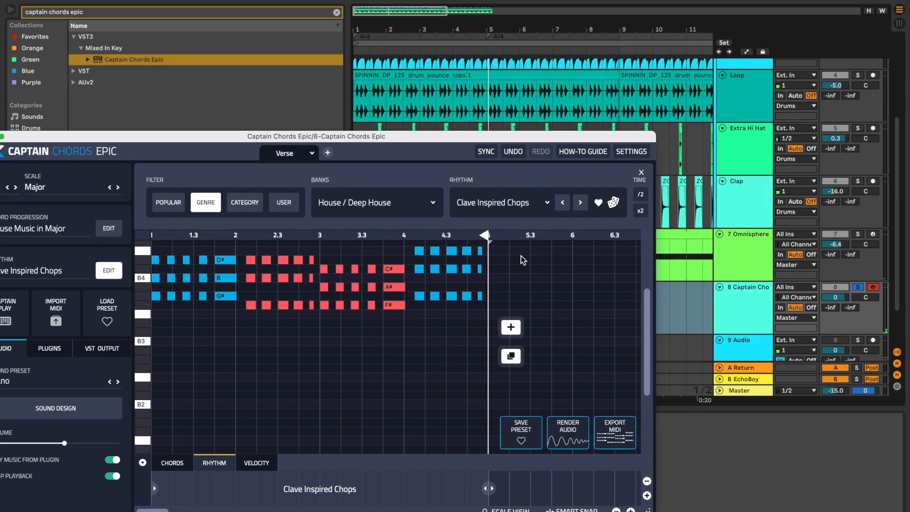
pyautogui.moveTo(611, 439)
pyautogui.mouseDown()
pyautogui.moveTo(624, 365)
pyautogui.moveTo(522, 319)
pyautogui.moveTo(356, 308)
pyautogui.mouseUp()
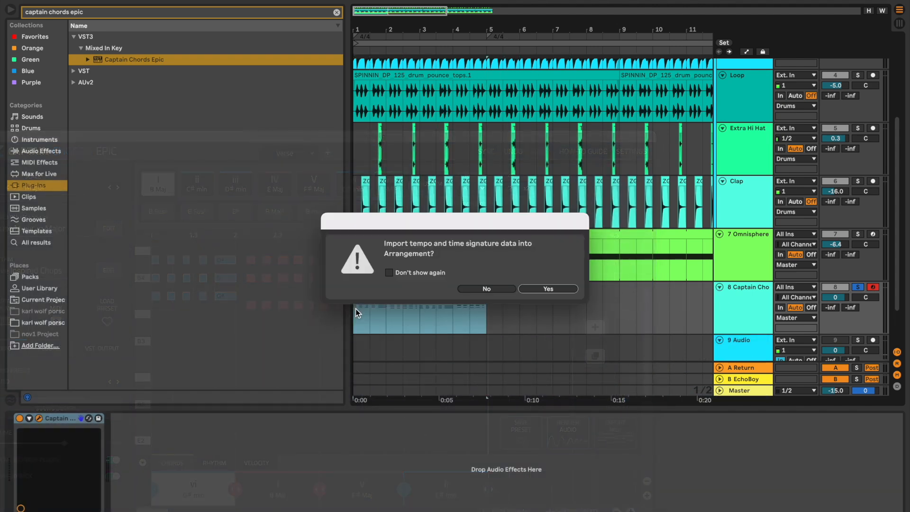
pyautogui.click(547, 290)
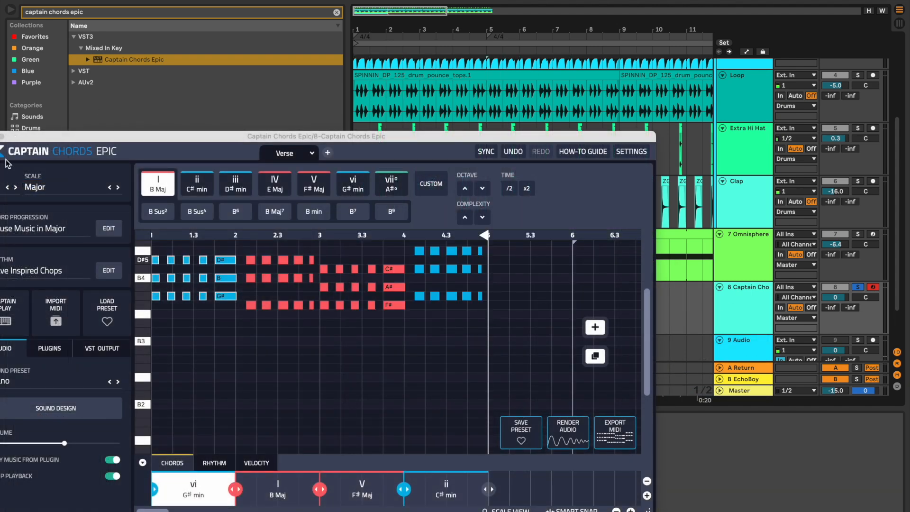
# Step: Close the Captain Chords Epic window and hide the browser to widen the arrangement
pyautogui.moveTo(38, 138); pyautogui.dragTo(88, 166)
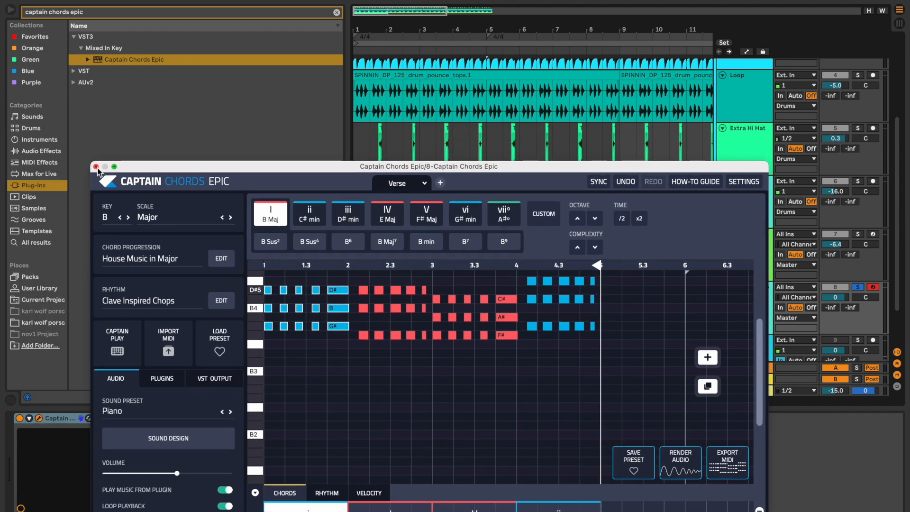
pyautogui.click(96, 167)
pyautogui.click(6, 11)
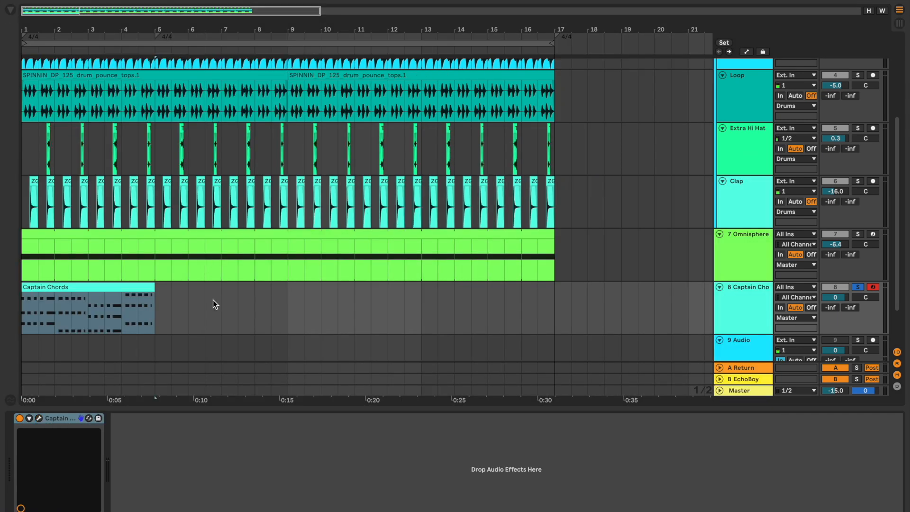
# Step: Play the Captain Chords clip, extend its loop to bar 17 to match the other tracks, and stop playback
pyautogui.click(146, 287)
pyautogui.press('space')
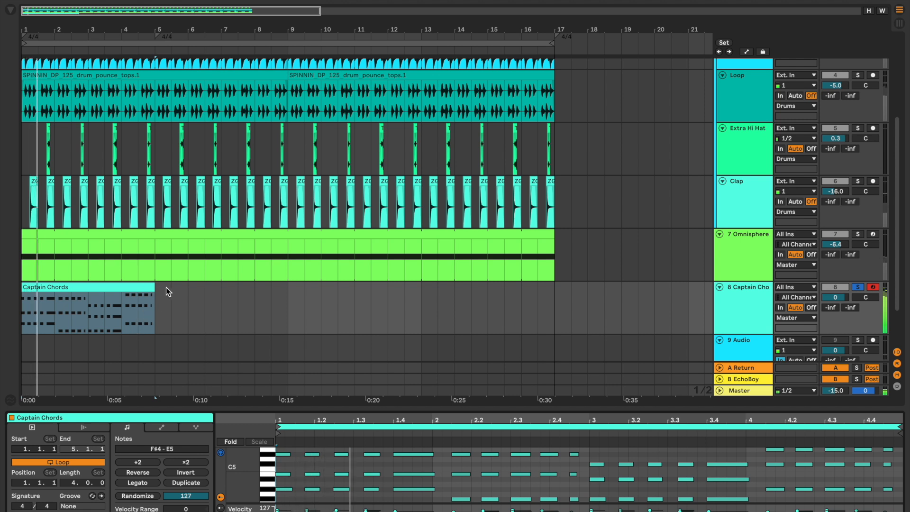
pyautogui.moveTo(152, 288); pyautogui.dragTo(556, 308)
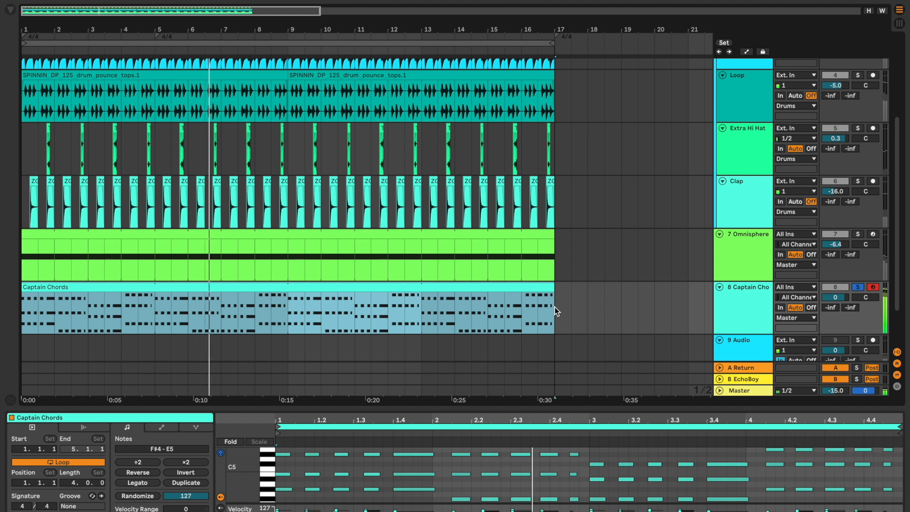
pyautogui.press('space')
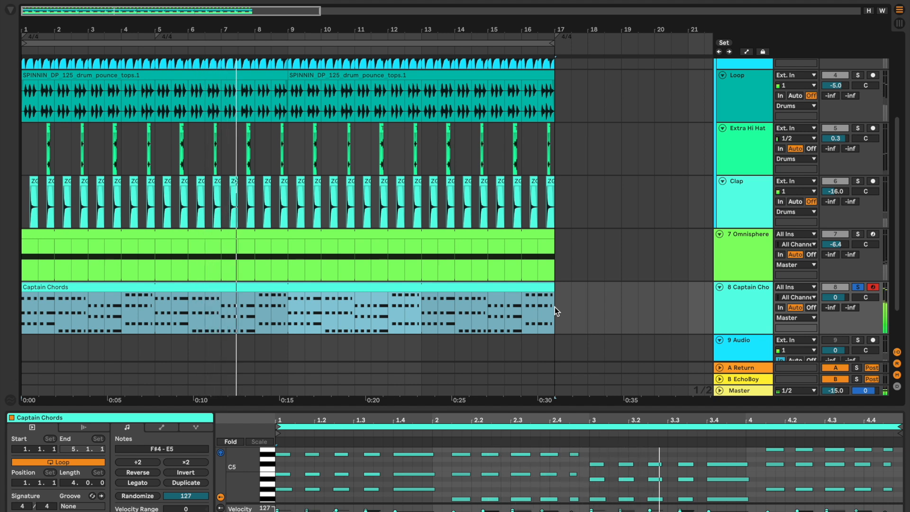
# Step: Insert a new MIDI track below the Captain Chords track and select it
pyautogui.click(727, 312)
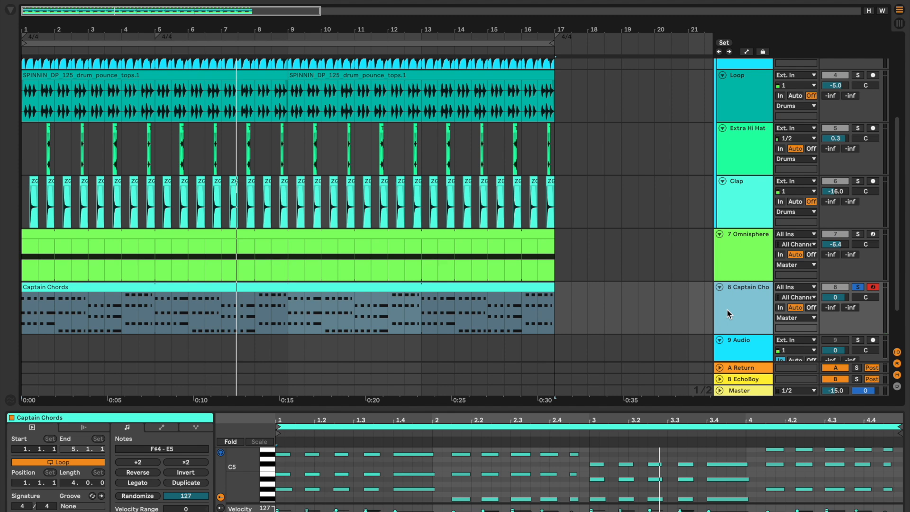
pyautogui.hotkey('ctrl', 'shift', 't')
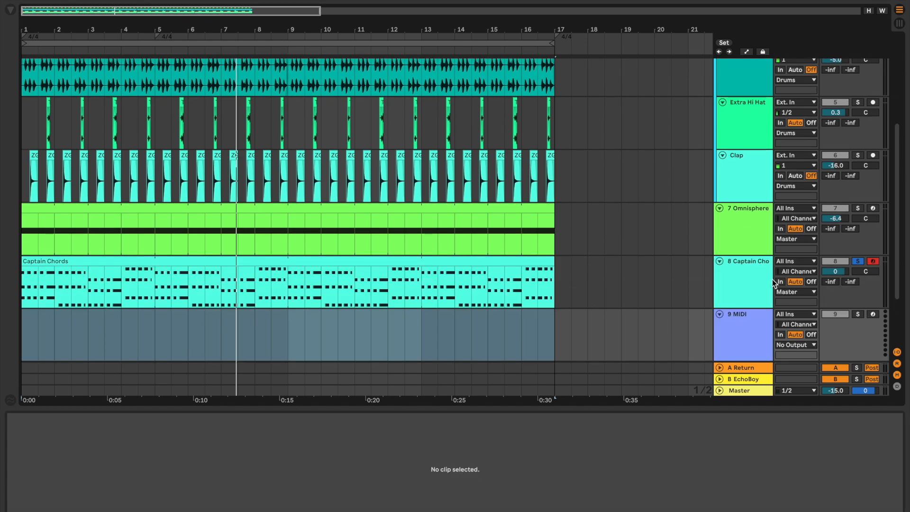
pyautogui.click(731, 323)
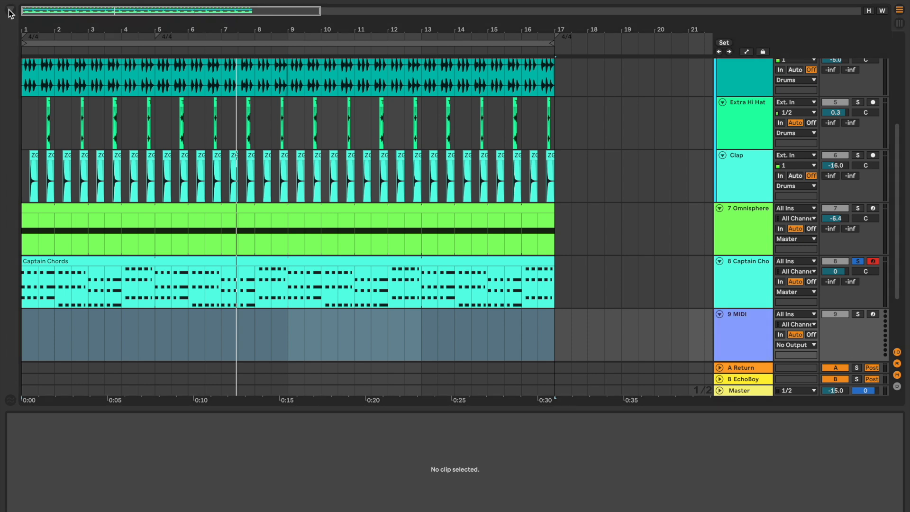
# Step: Find the Korg M1 plug-in in the browser and load its VST3 version onto MIDI track 9
pyautogui.click(8, 10)
pyautogui.click(97, 11)
pyautogui.write('korg m1')
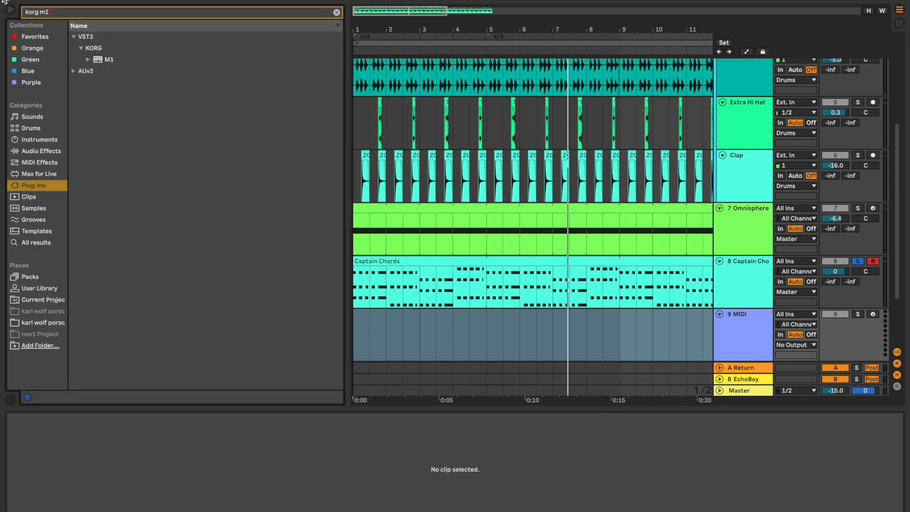
pyautogui.click(119, 63)
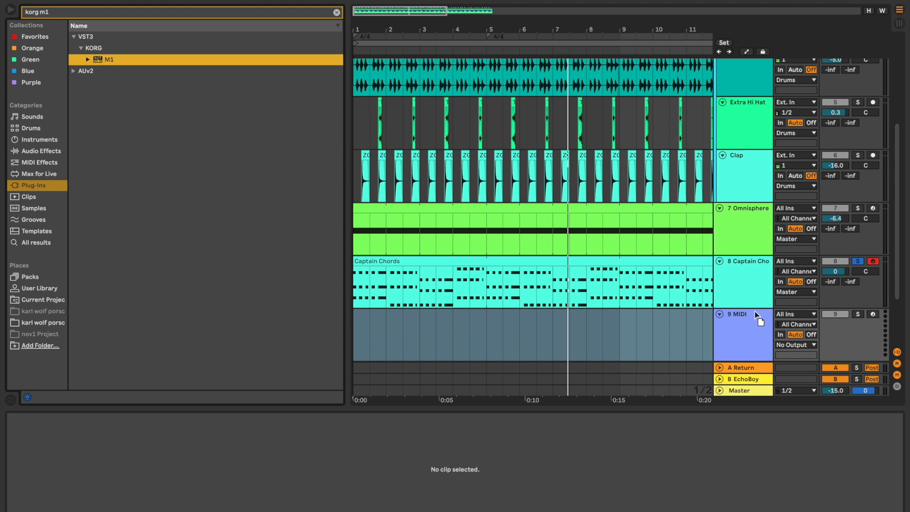
pyautogui.moveTo(743, 334); pyautogui.dragTo(744, 337)
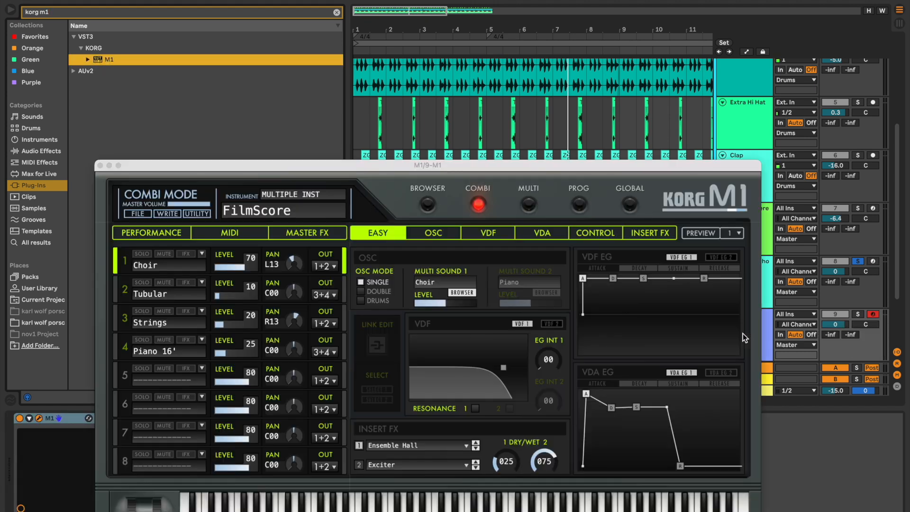
# Step: Switch the M1 to Prog mode, load the Piano 16' program from the piano category, and close the plug-in window
pyautogui.moveTo(386, 169); pyautogui.dragTo(394, 74)
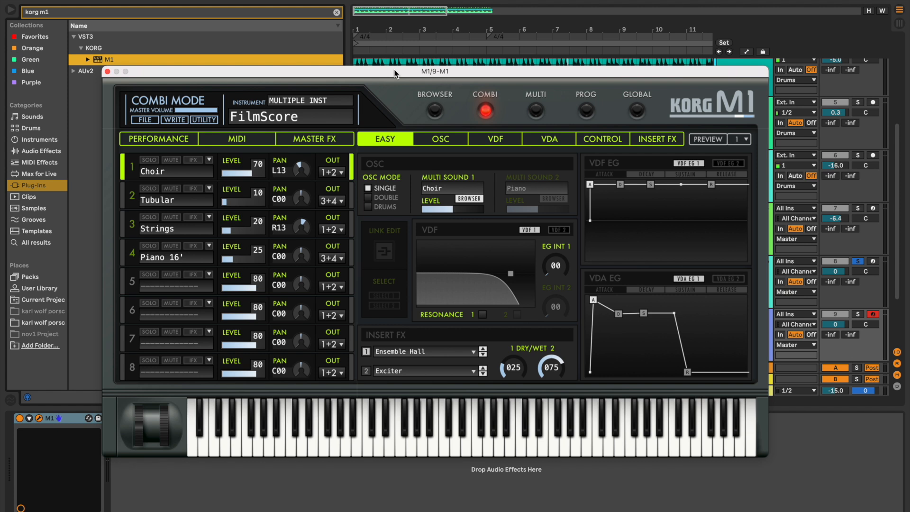
pyautogui.click(587, 111)
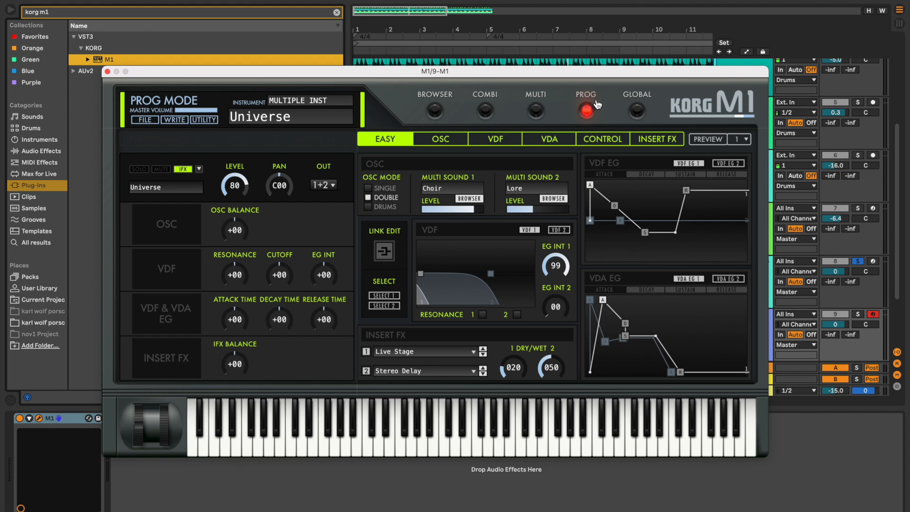
pyautogui.click(434, 111)
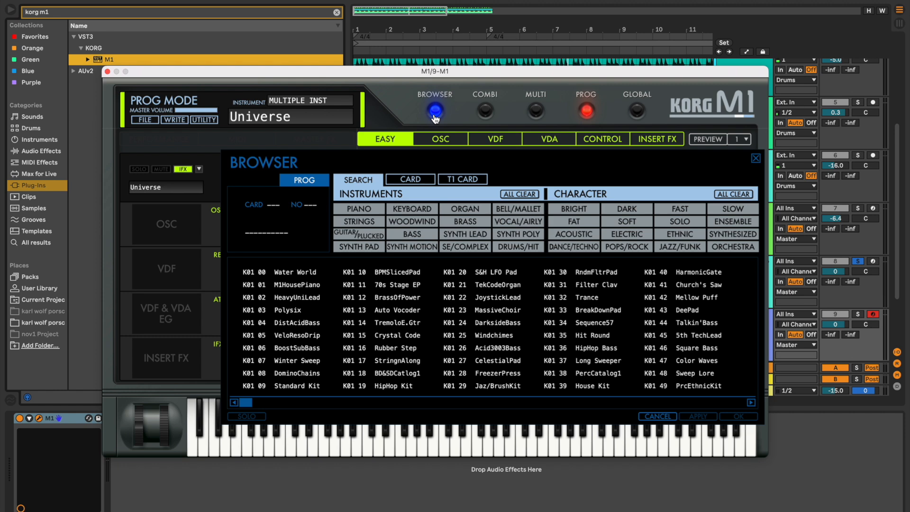
pyautogui.click(351, 212)
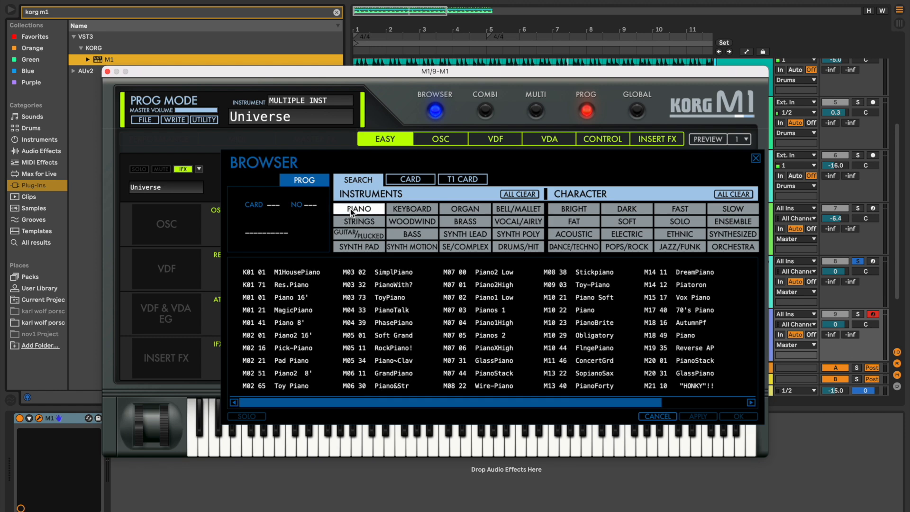
pyautogui.doubleClick(283, 298)
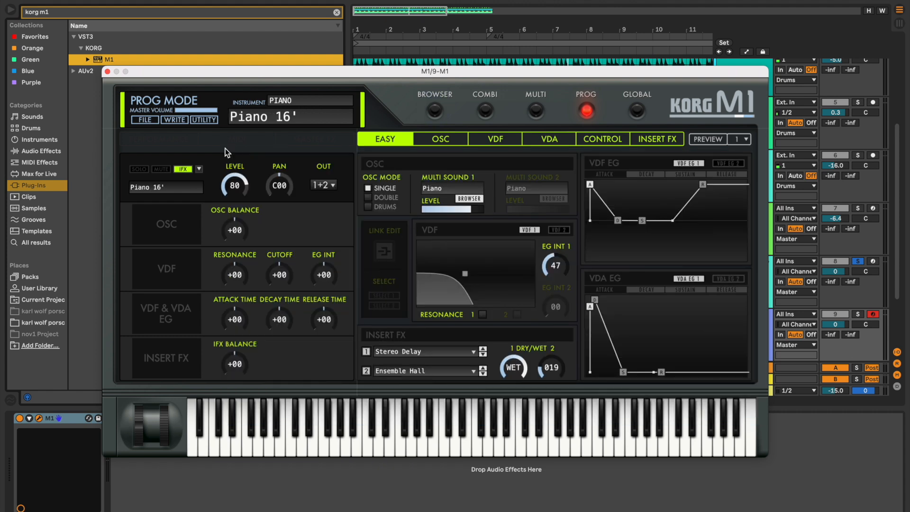
pyautogui.click(107, 71)
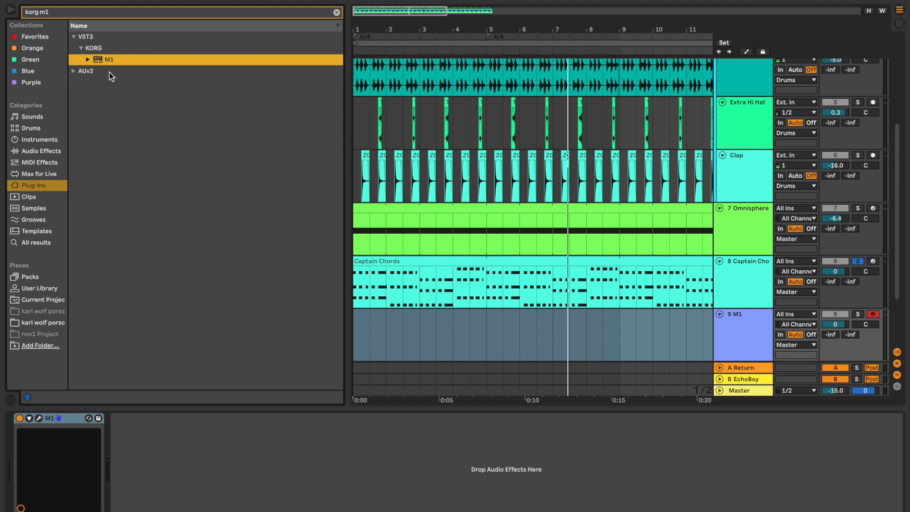
# Step: In Session View, open Captain Chords Epic on track 8, switch it to VST output, and close its window
pyautogui.press('Tab')
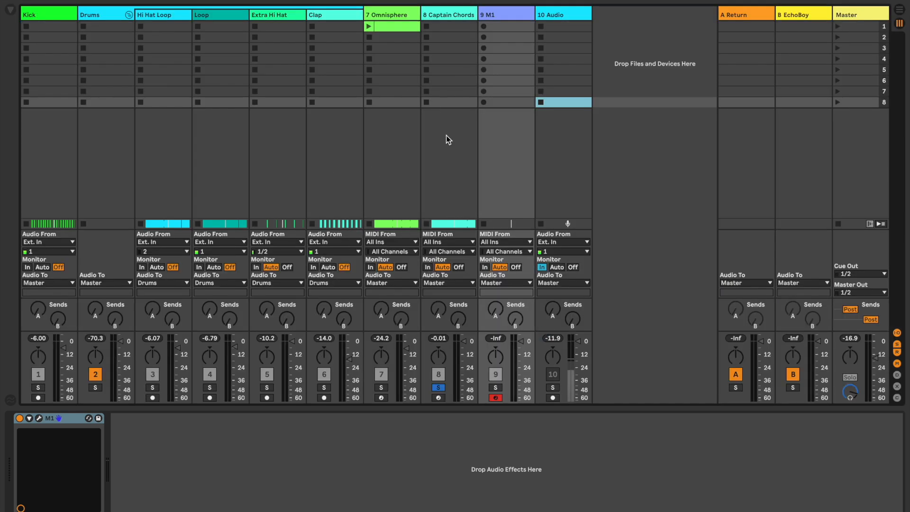
pyautogui.click(446, 20)
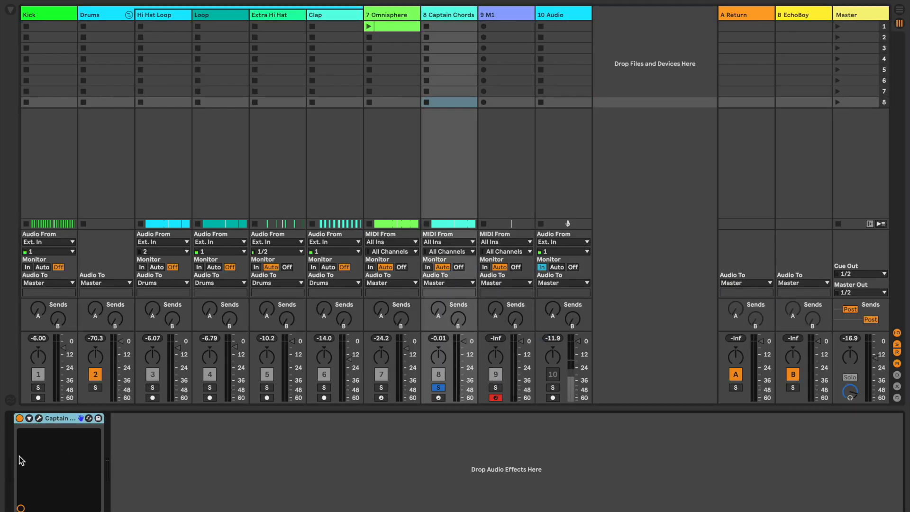
pyautogui.click(42, 417)
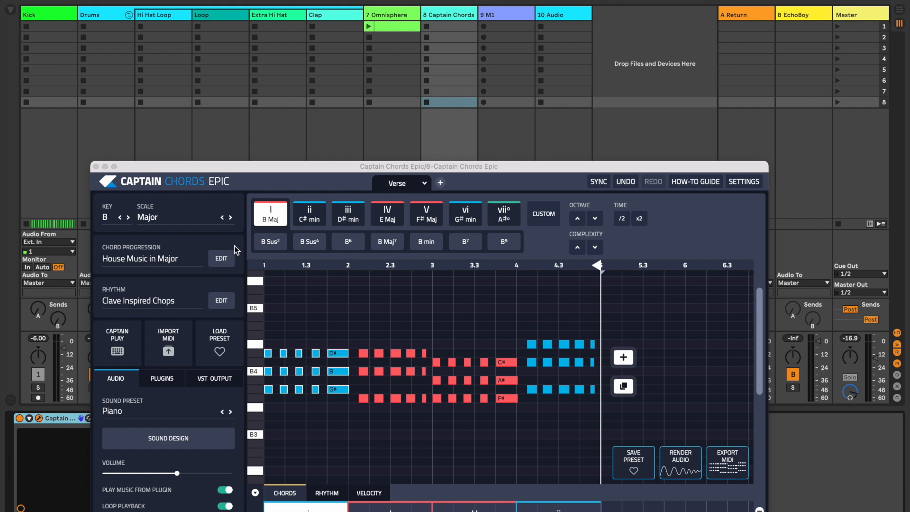
pyautogui.moveTo(308, 162); pyautogui.dragTo(339, 77)
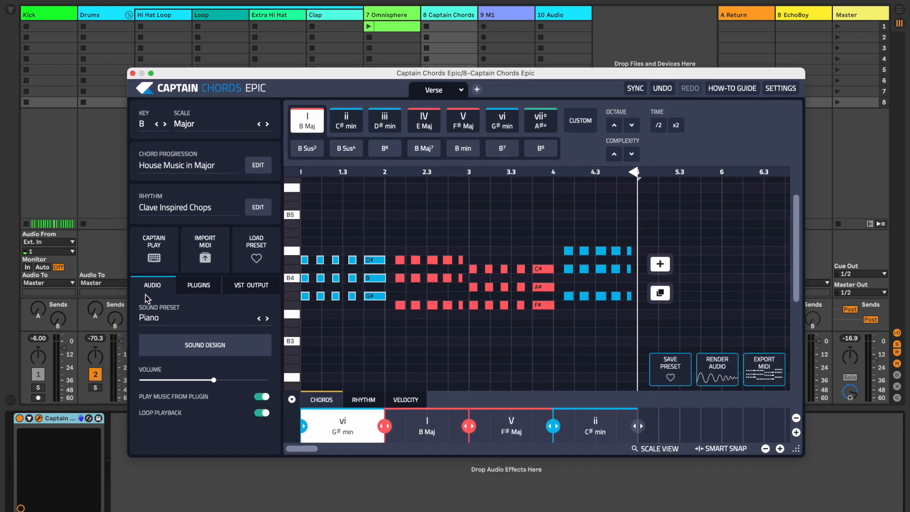
pyautogui.click(248, 287)
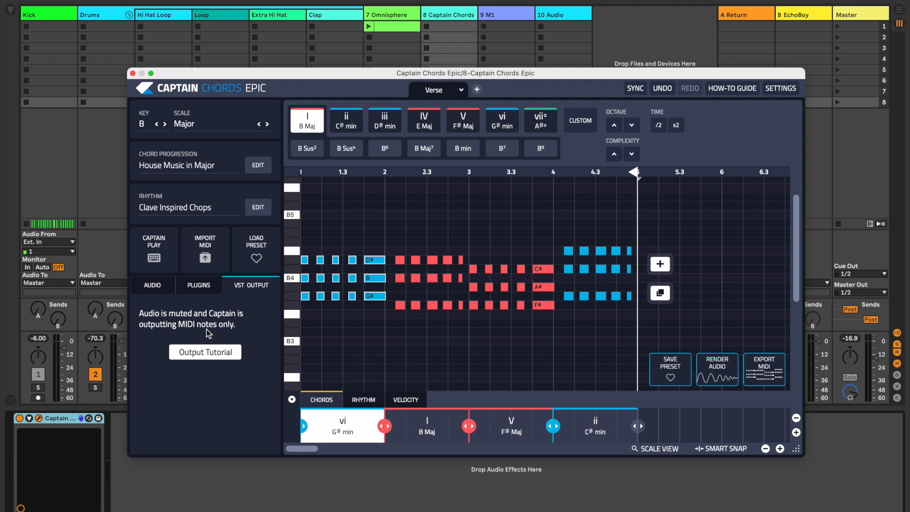
pyautogui.click(133, 73)
# Step: Set the M1 track's MIDI input to 8-Captain Chords Epic with the Captain Chords Epic source, and set monitoring to In
pyautogui.click(494, 14)
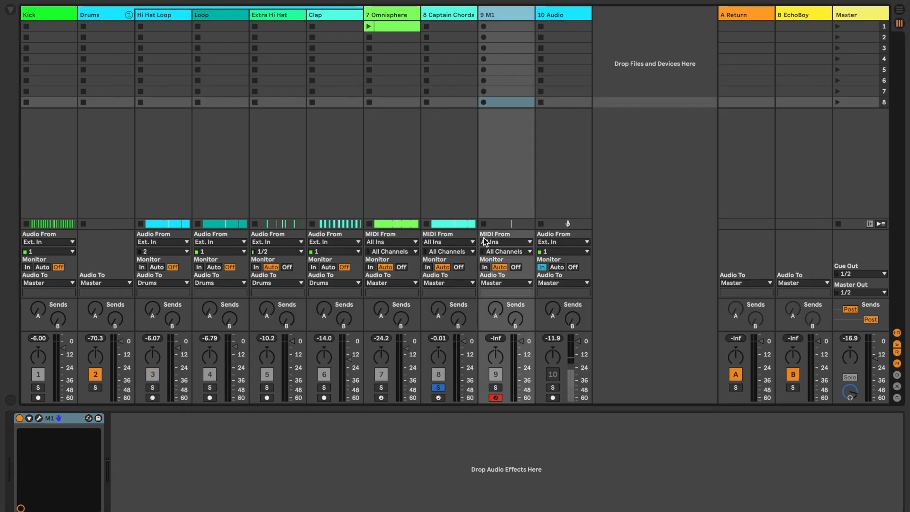
pyautogui.click(500, 241)
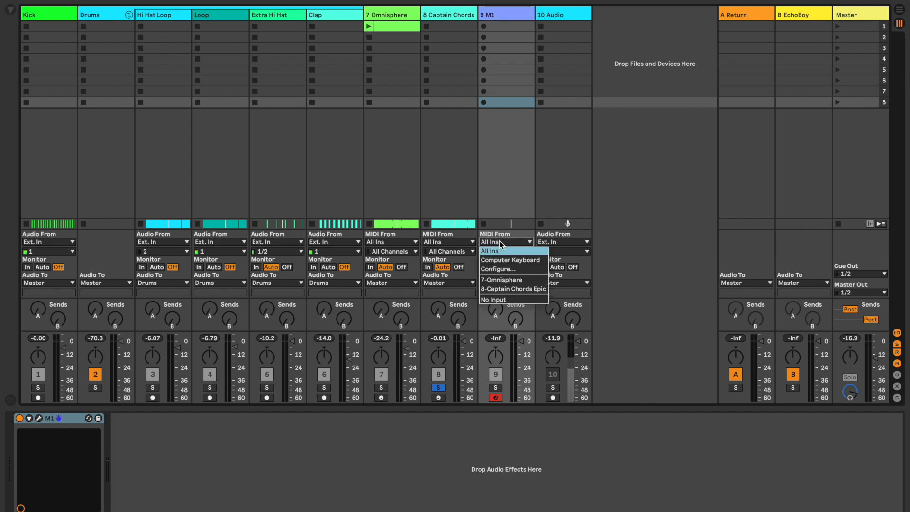
pyautogui.click(501, 289)
pyautogui.click(500, 252)
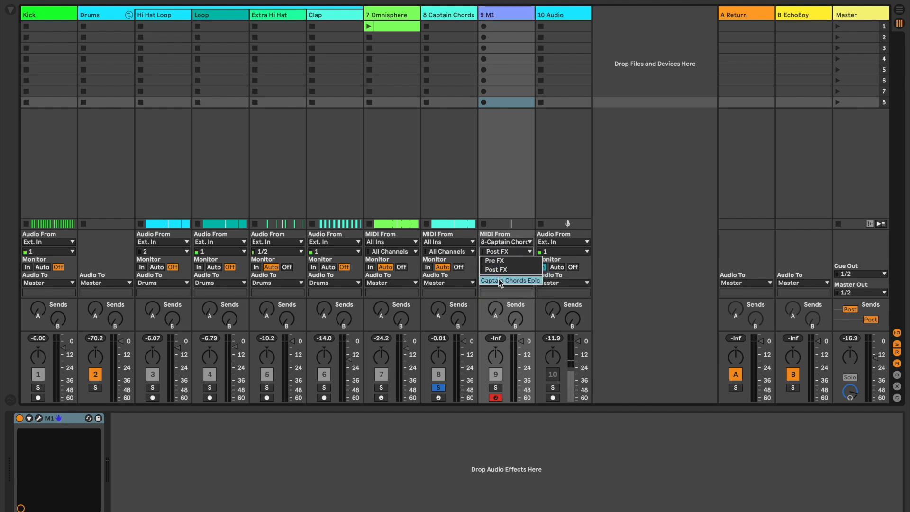
pyautogui.click(499, 280)
pyautogui.click(484, 268)
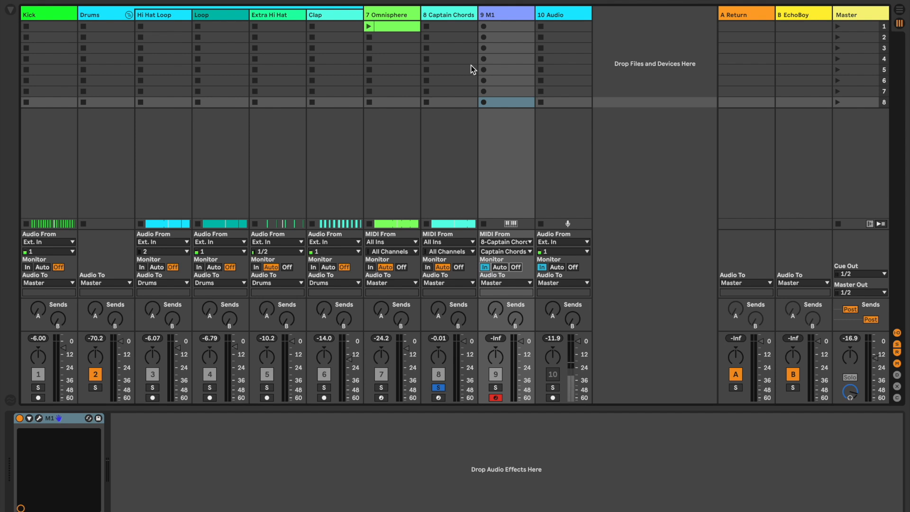
# Step: Unsolo the Captain Chords track, play the full mix, and return to the Arrangement View with the browser hidden
pyautogui.click(438, 388)
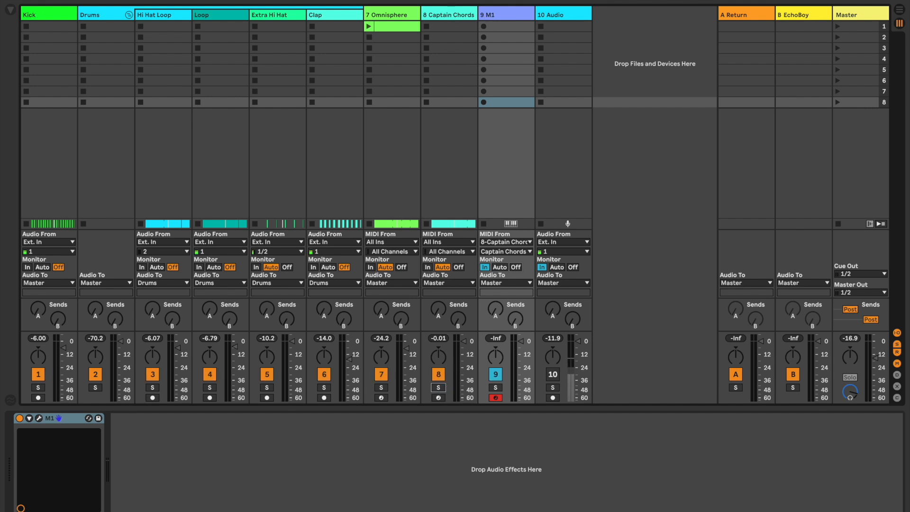
pyautogui.press('space')
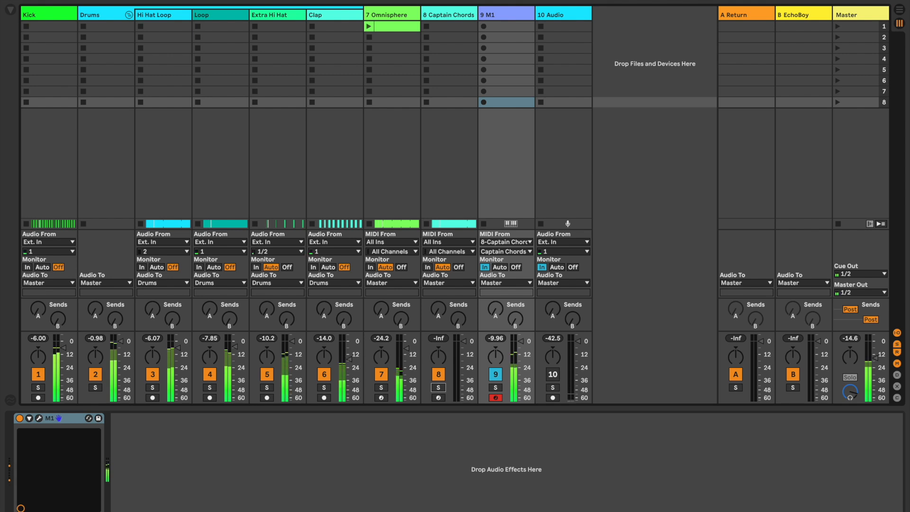
pyautogui.press('Tab')
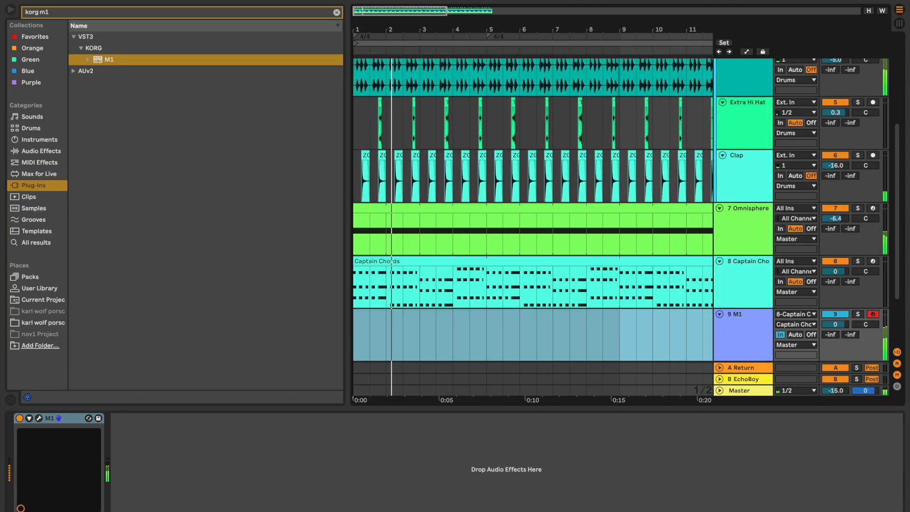
pyautogui.click(12, 10)
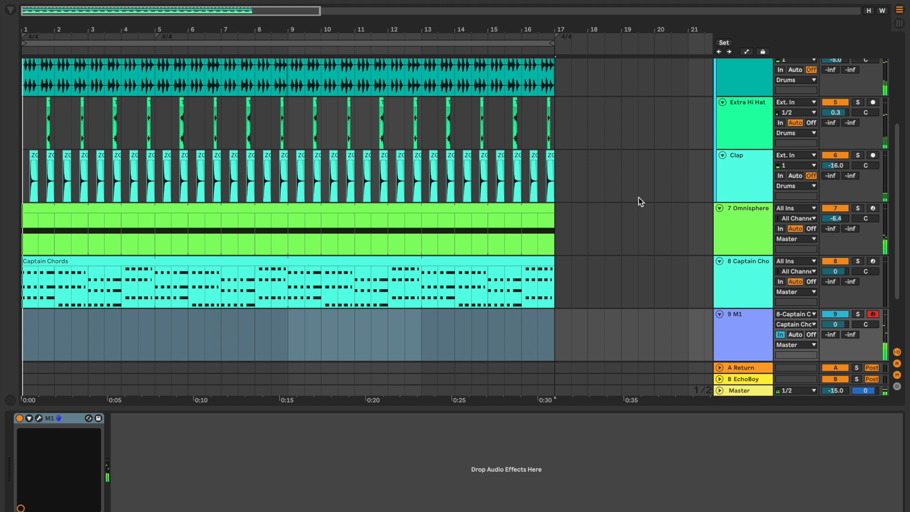
pyautogui.press('super+Tab')
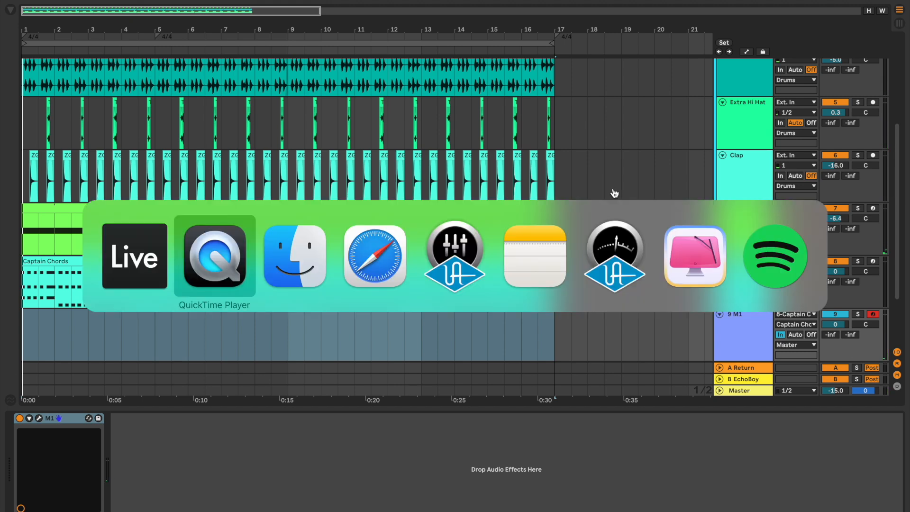